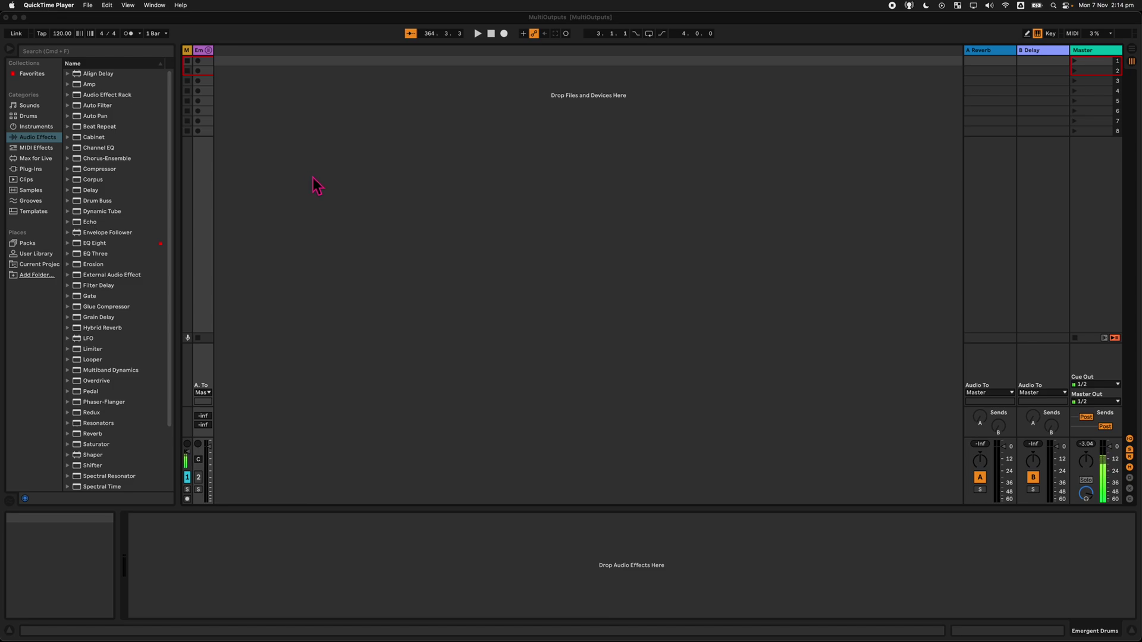
# Add Audialab's EmergentDrums VST3 plug-in from the browser onto a new MIDI track
pyautogui.click(37, 170)
pyautogui.click(35, 169)
pyautogui.click(68, 84)
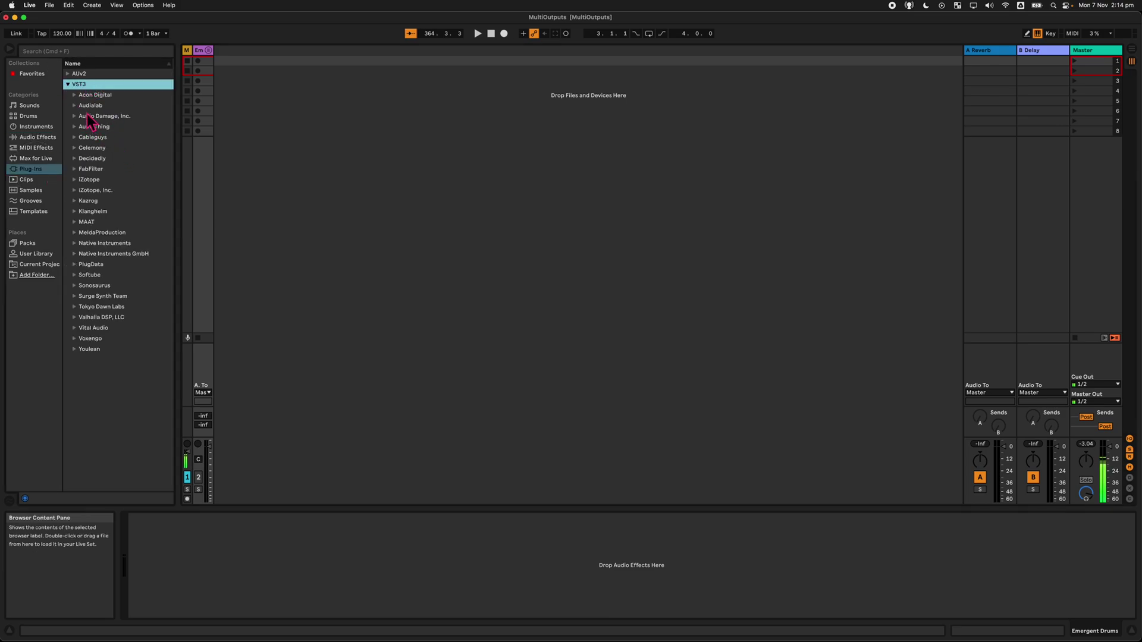
pyautogui.click(75, 107)
pyautogui.moveTo(113, 118); pyautogui.dragTo(367, 237)
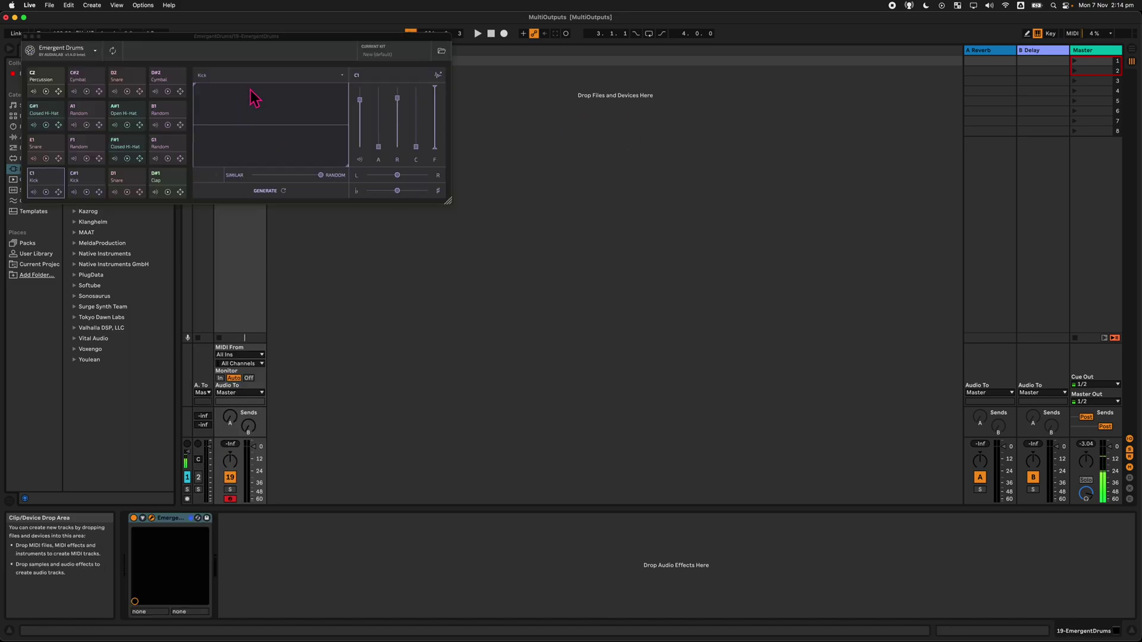
# Centre and enlarge the Emergent Drums plug-in window to show the full pad grid
pyautogui.moveTo(254, 45); pyautogui.dragTo(681, 132)
pyautogui.moveTo(871, 298); pyautogui.dragTo(1133, 530)
pyautogui.moveTo(883, 128); pyautogui.dragTo(784, 105)
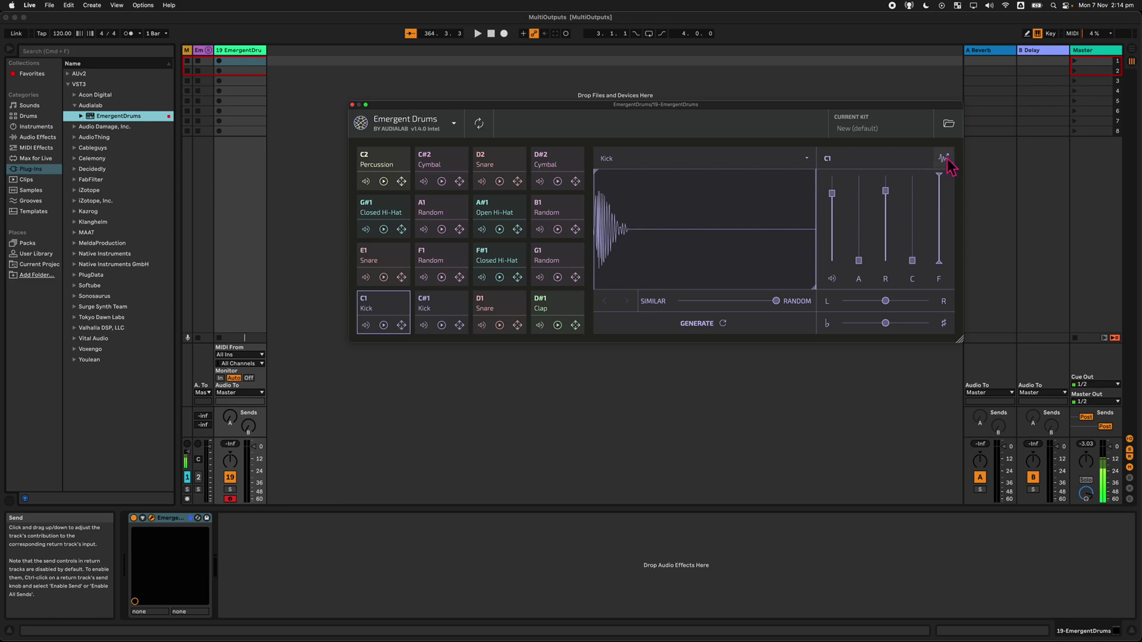
pyautogui.moveTo(946, 159)
pyautogui.mouseDown()
pyautogui.moveTo(848, 74)
pyautogui.moveTo(999, 166)
pyautogui.moveTo(938, 164)
pyautogui.mouseUp()
# Change Emergent Drums' output routing from single to multi in its settings menu
pyautogui.click(457, 125)
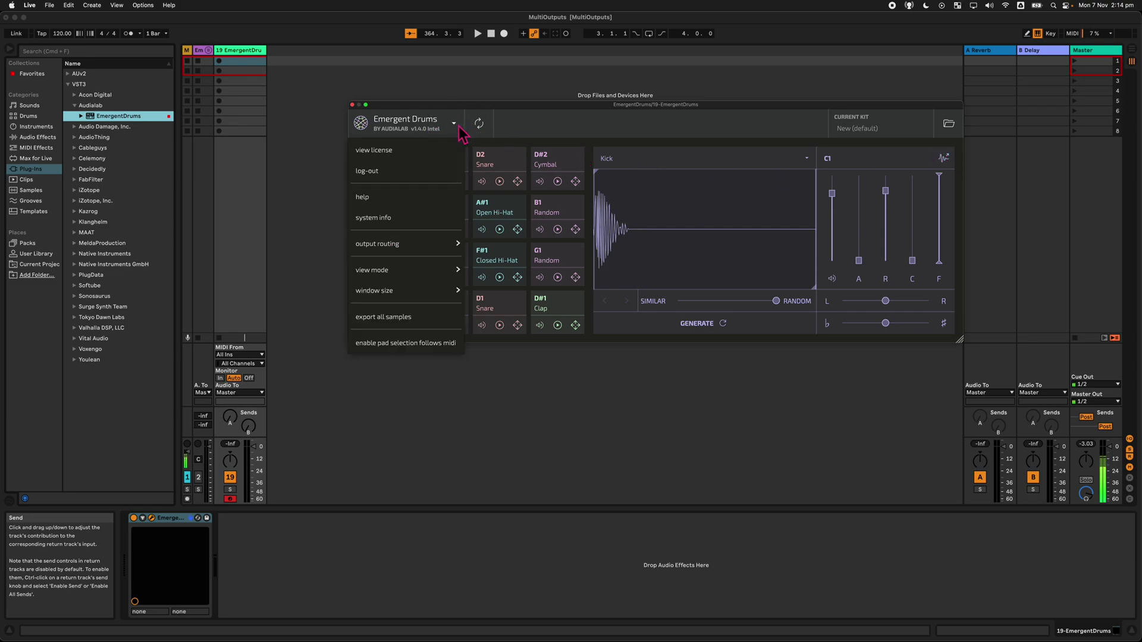
pyautogui.moveTo(416, 245)
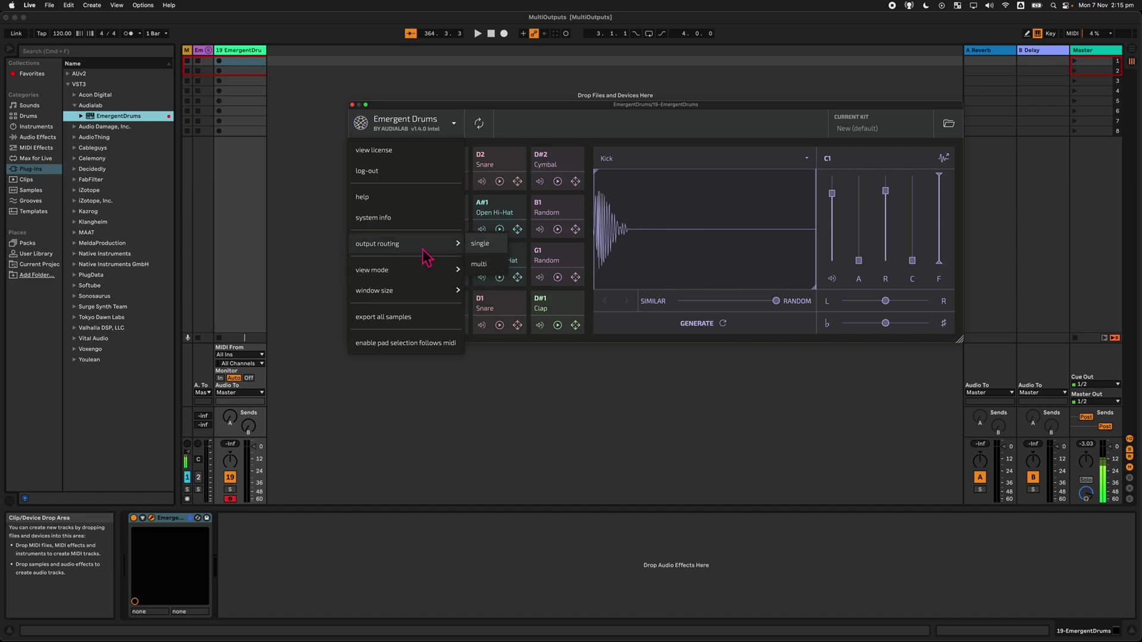
pyautogui.click(489, 268)
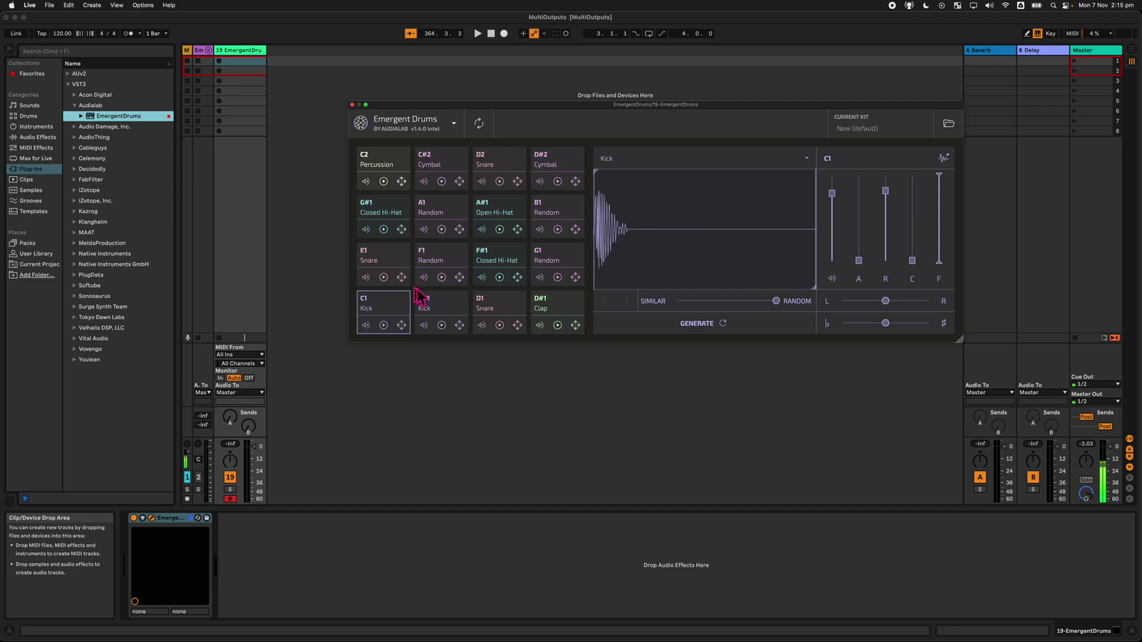
pyautogui.click(384, 325)
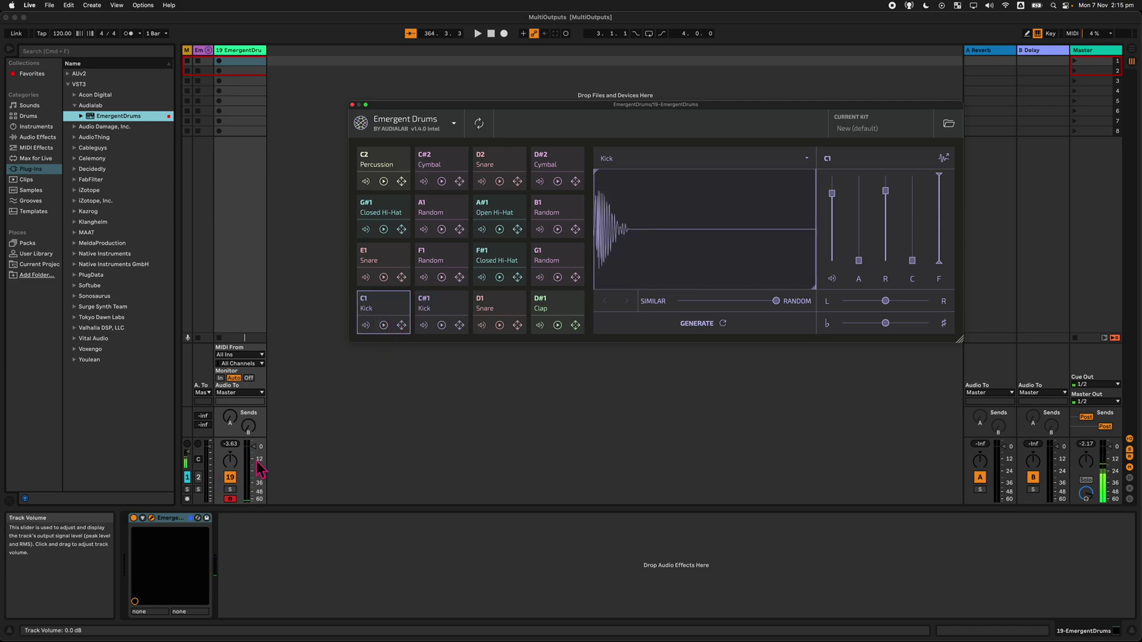
pyautogui.click(384, 325)
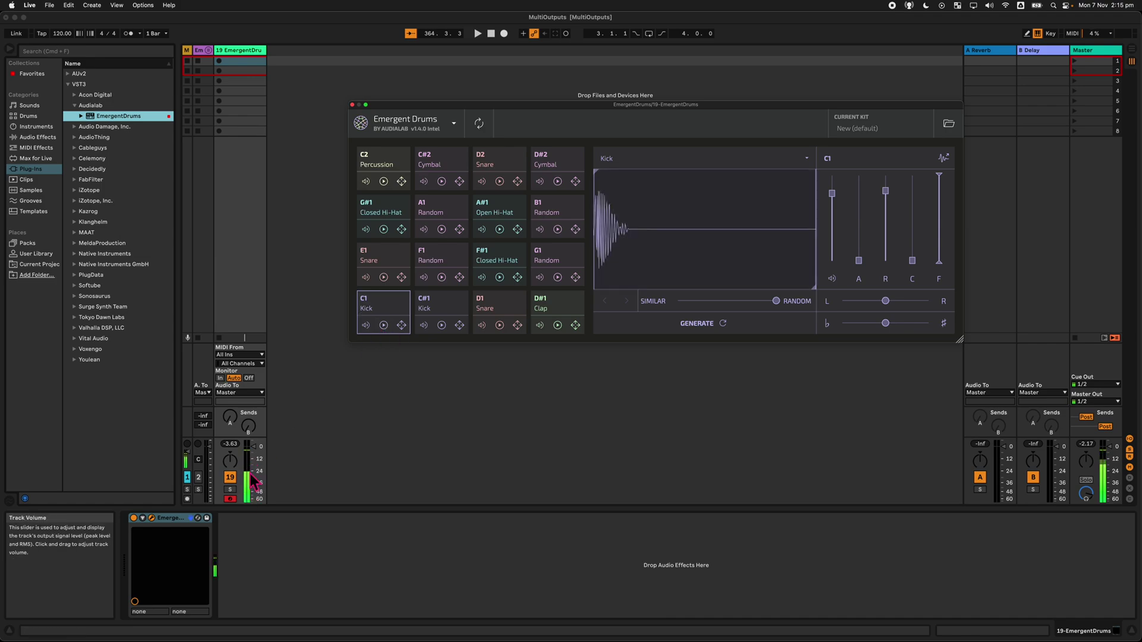
pyautogui.click(441, 326)
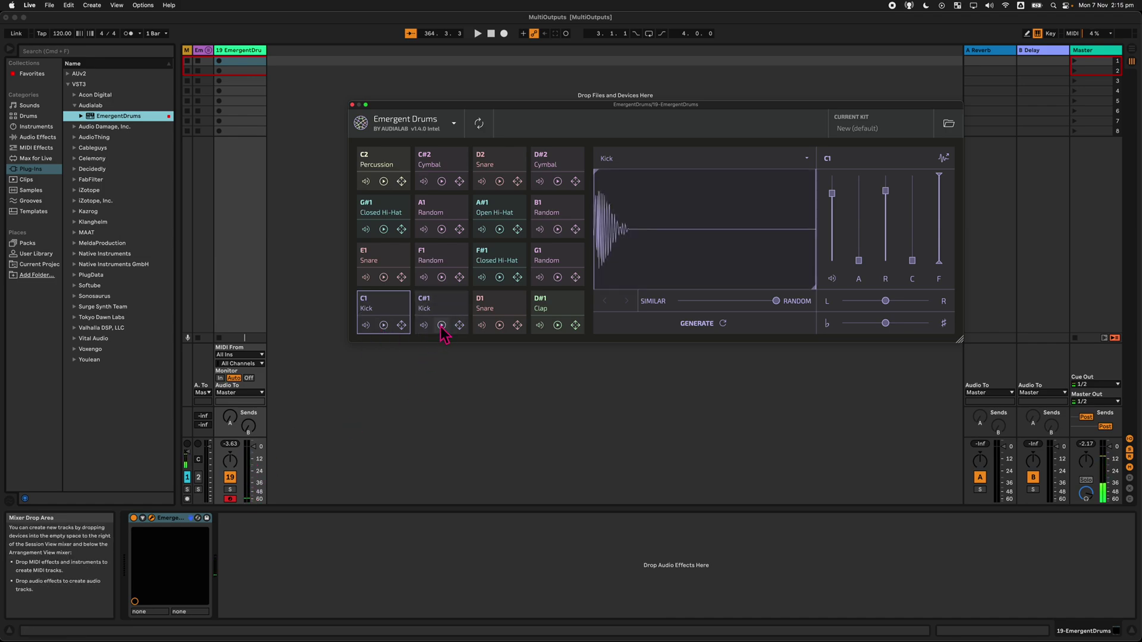
pyautogui.click(442, 325)
pyautogui.click(442, 325)
pyautogui.click(442, 325)
# Insert audio track 20 and set its Audio From input to 19-EmergentDrums
pyautogui.rightClick(317, 233)
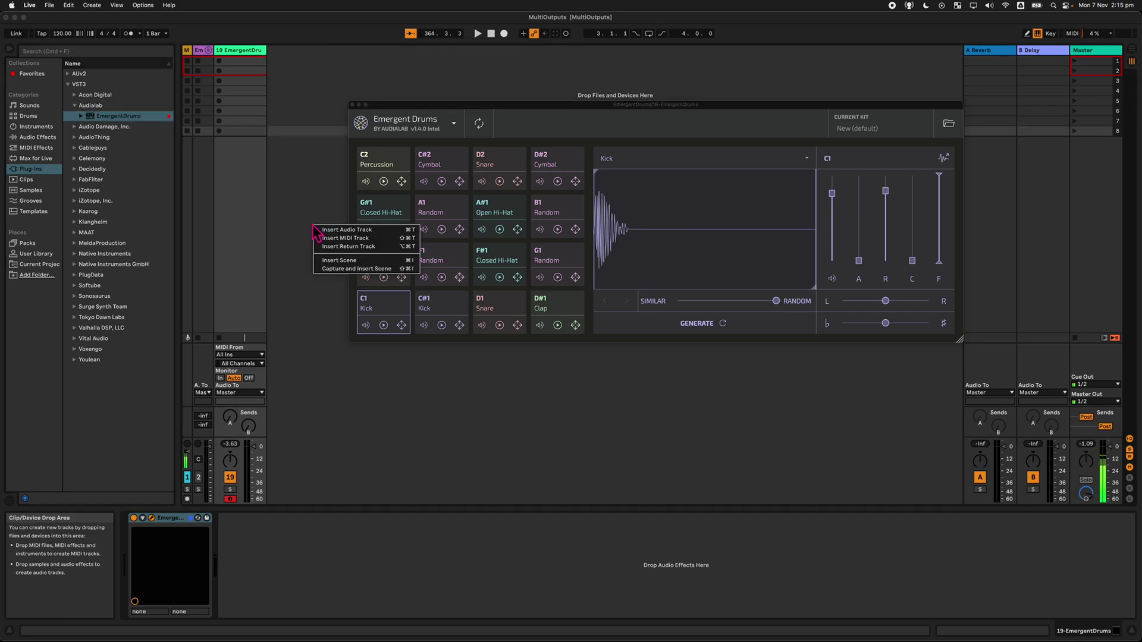
pyautogui.click(339, 238)
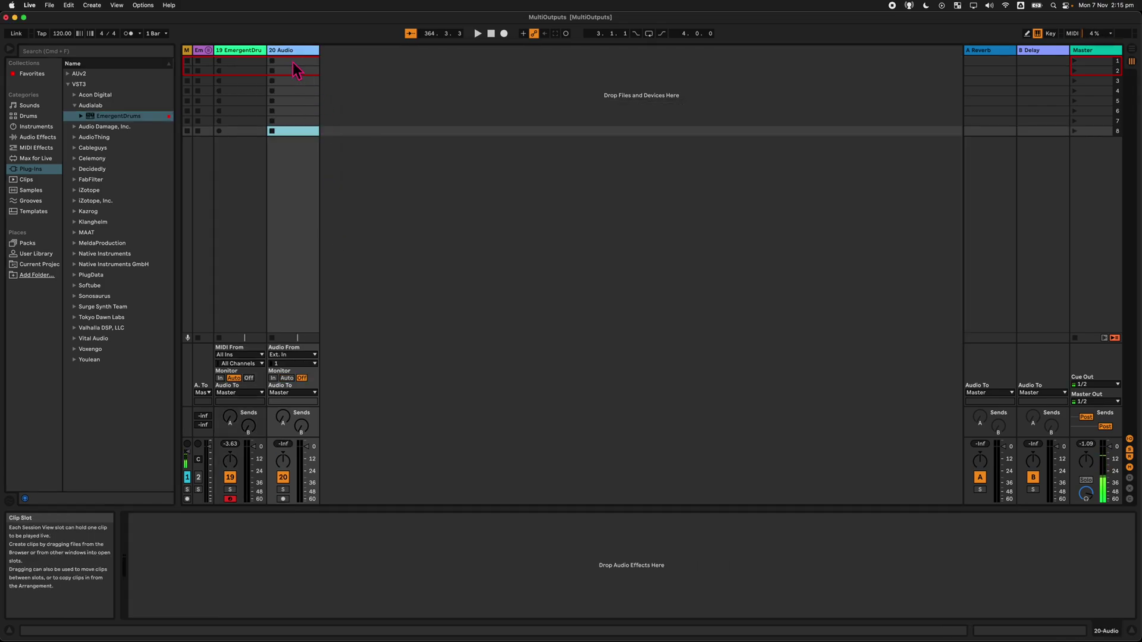
pyautogui.click(248, 53)
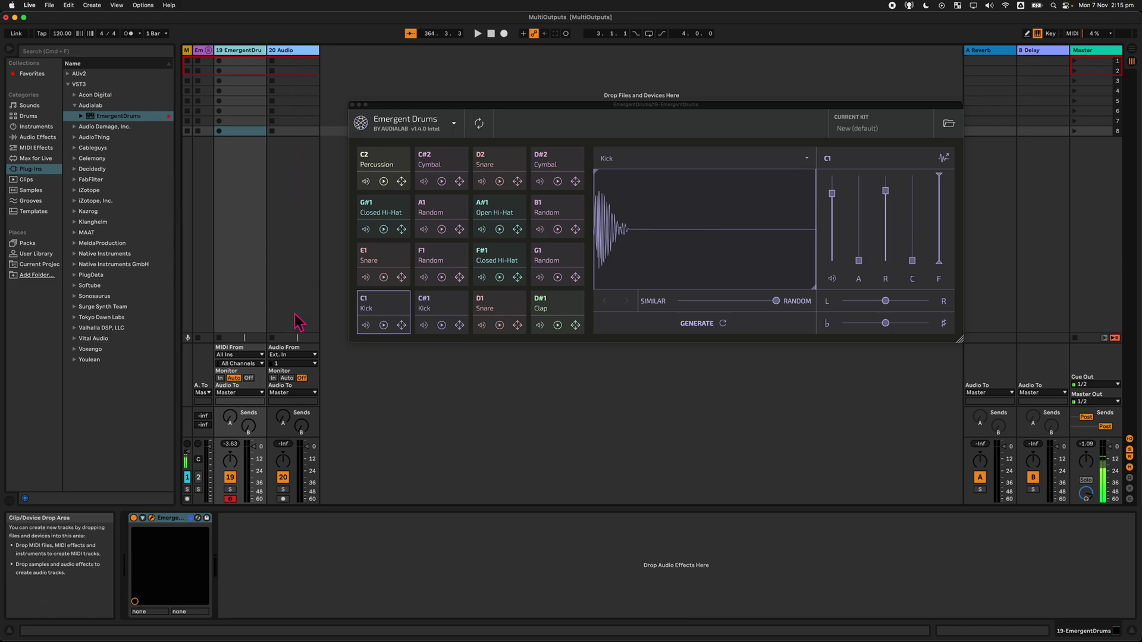
pyautogui.click(294, 355)
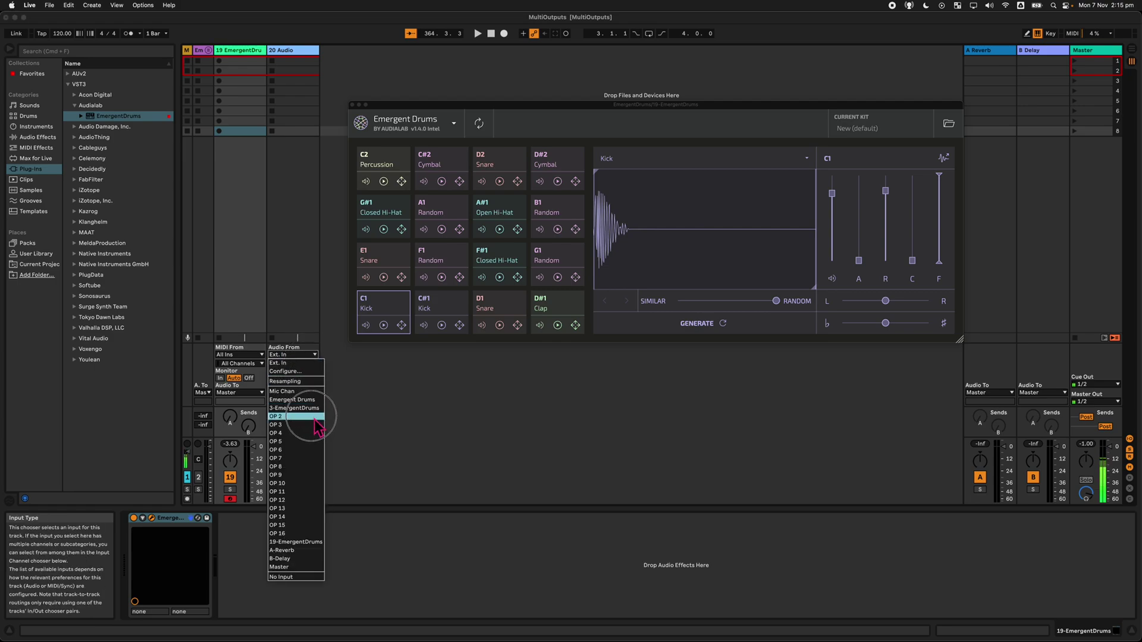
pyautogui.click(315, 542)
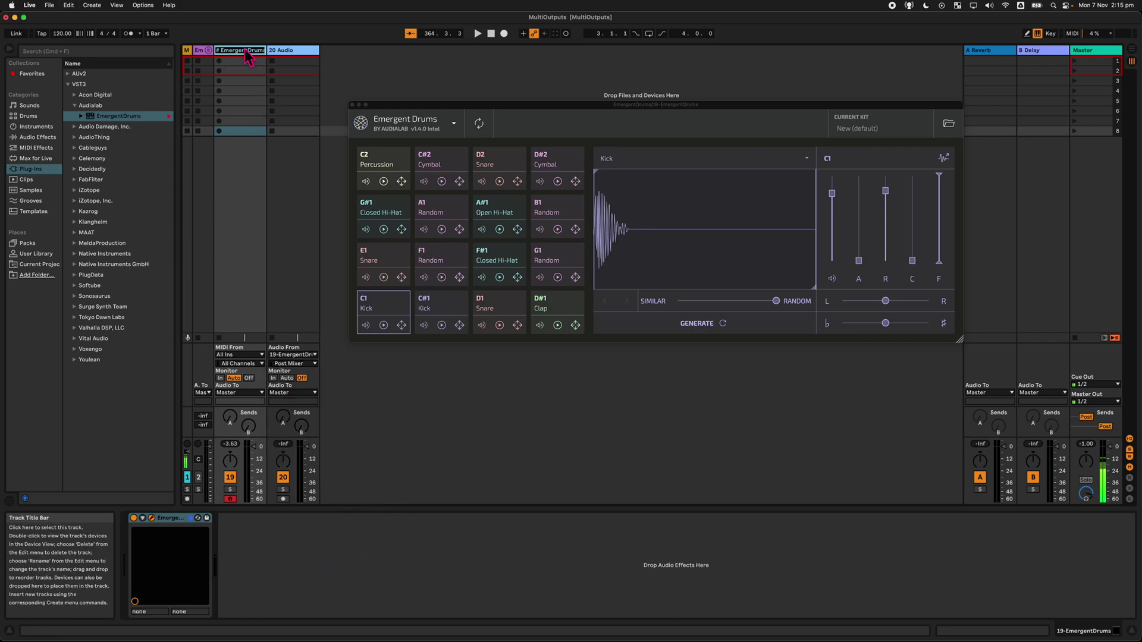
# Rename track 19 to Smelly Feet and list its separate outputs in track 20's input chooser
pyautogui.write('Smelly')
pyautogui.press('Return')
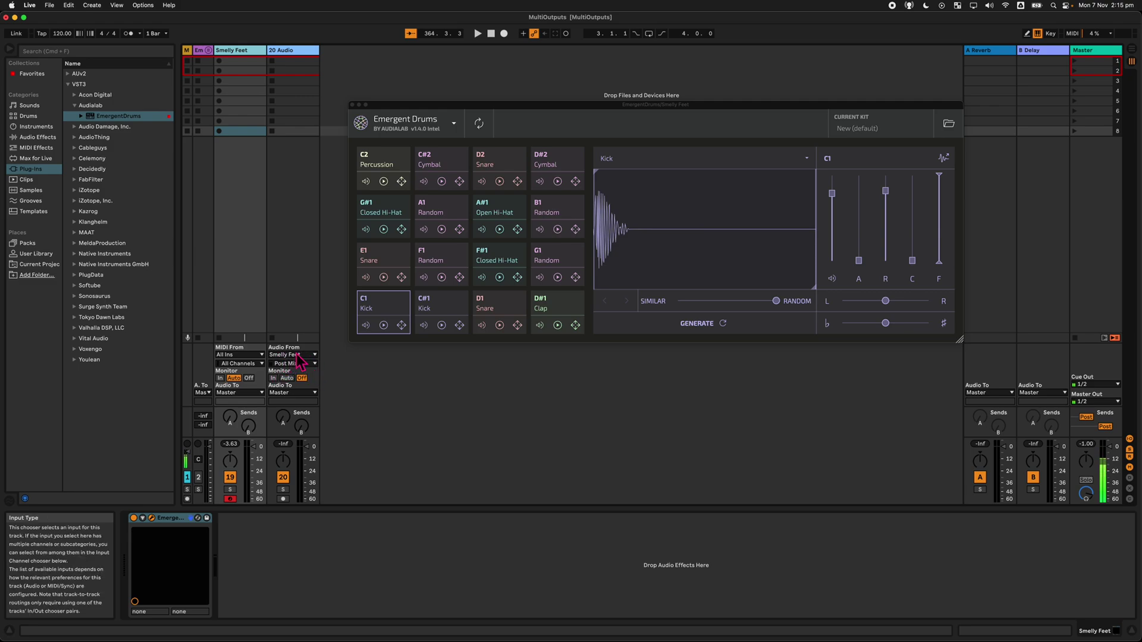
pyautogui.click(293, 364)
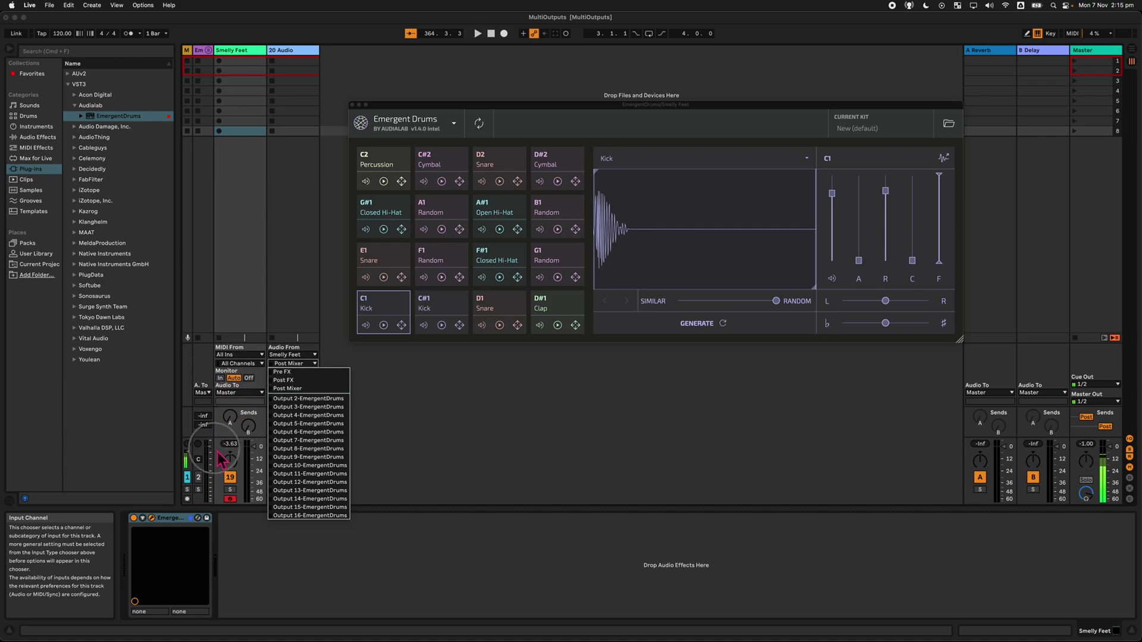
# Feed Output 2-EmergentDrums into track 20, test the C1 and C#1 Kicks, set monitoring In
pyautogui.click(323, 398)
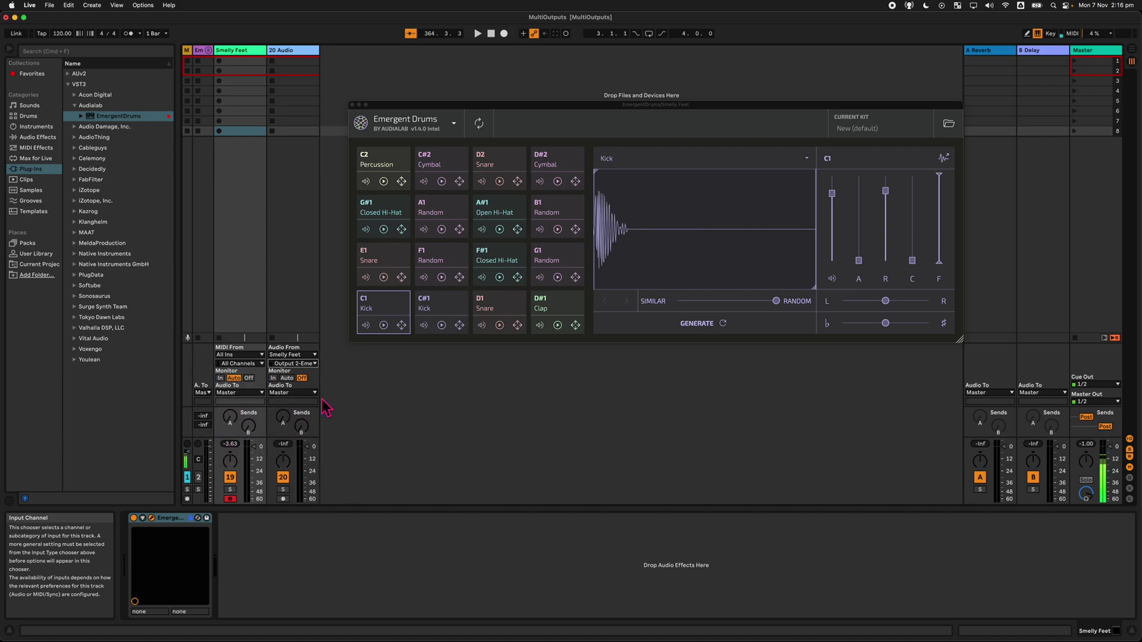
pyautogui.click(388, 327)
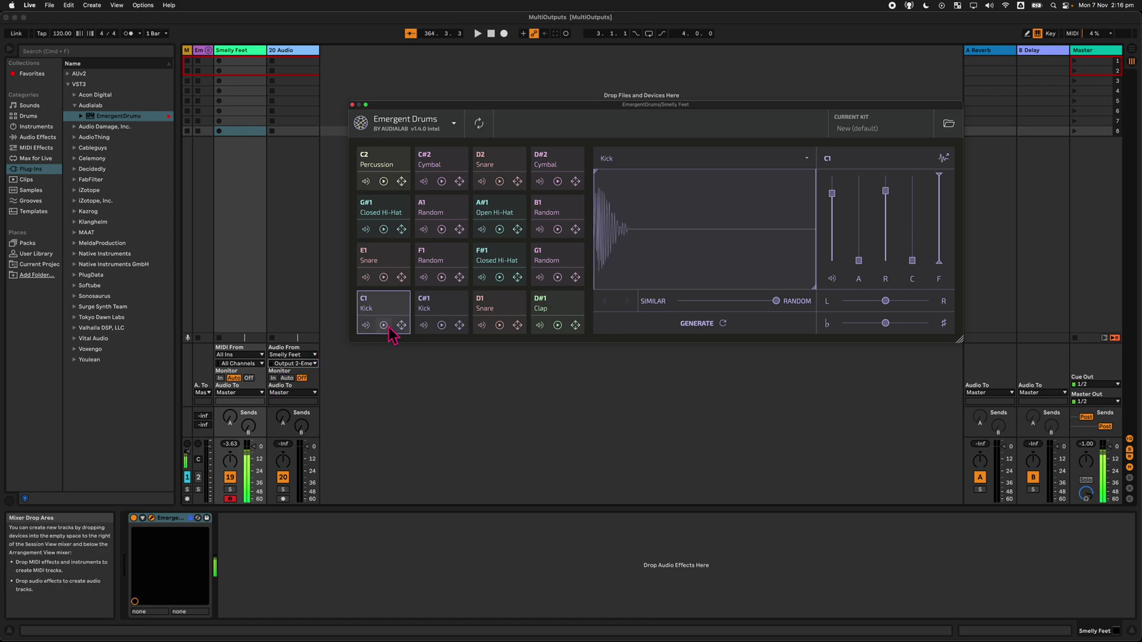
pyautogui.click(441, 325)
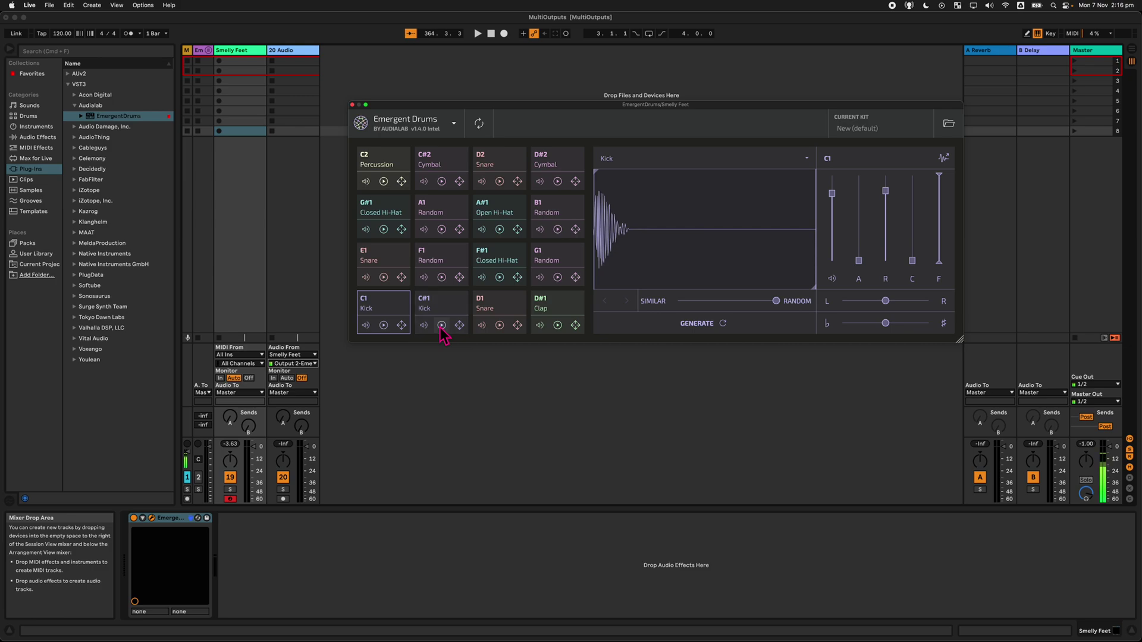
pyautogui.click(441, 325)
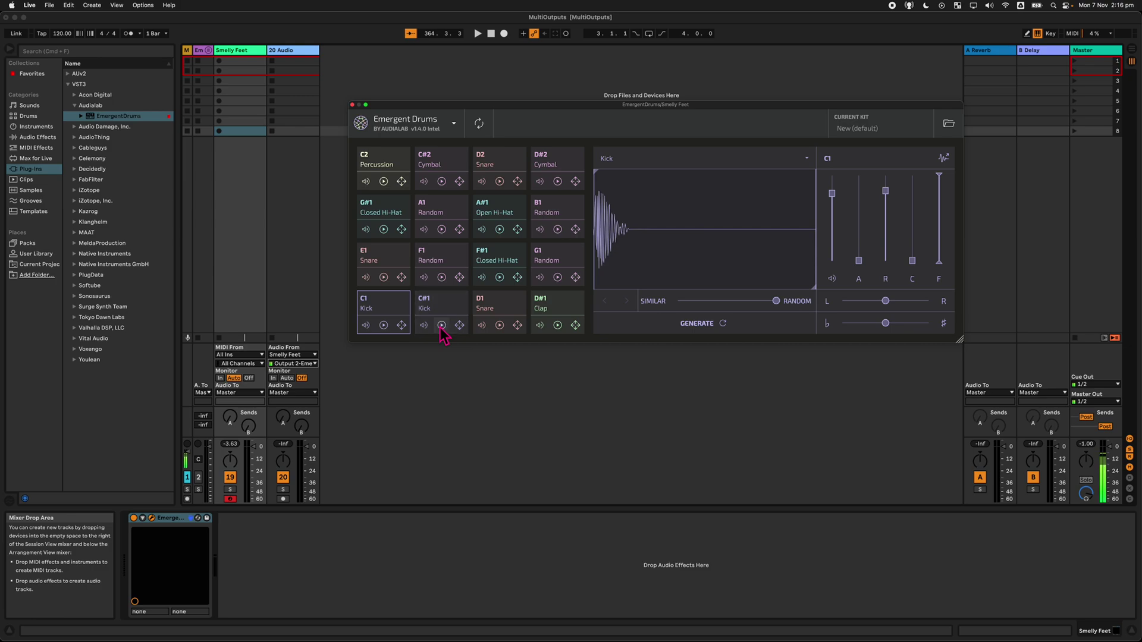
pyautogui.click(273, 378)
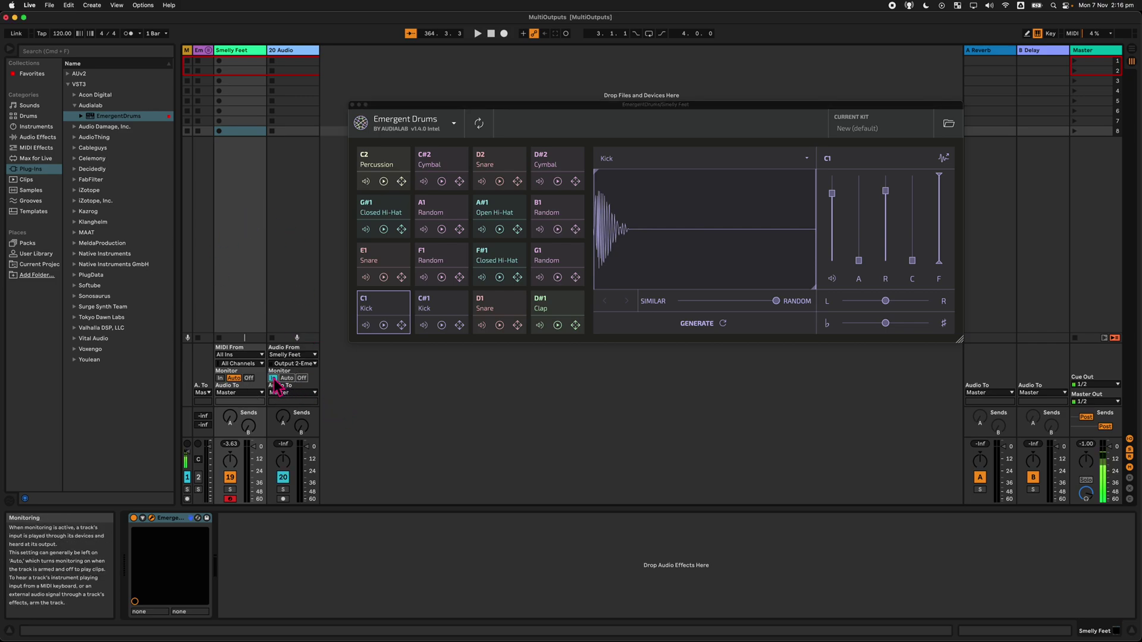
# Fire the C#1 and C1 Kick pads to check track 20's meter, then close the plug-in window
pyautogui.click(442, 325)
pyautogui.click(383, 325)
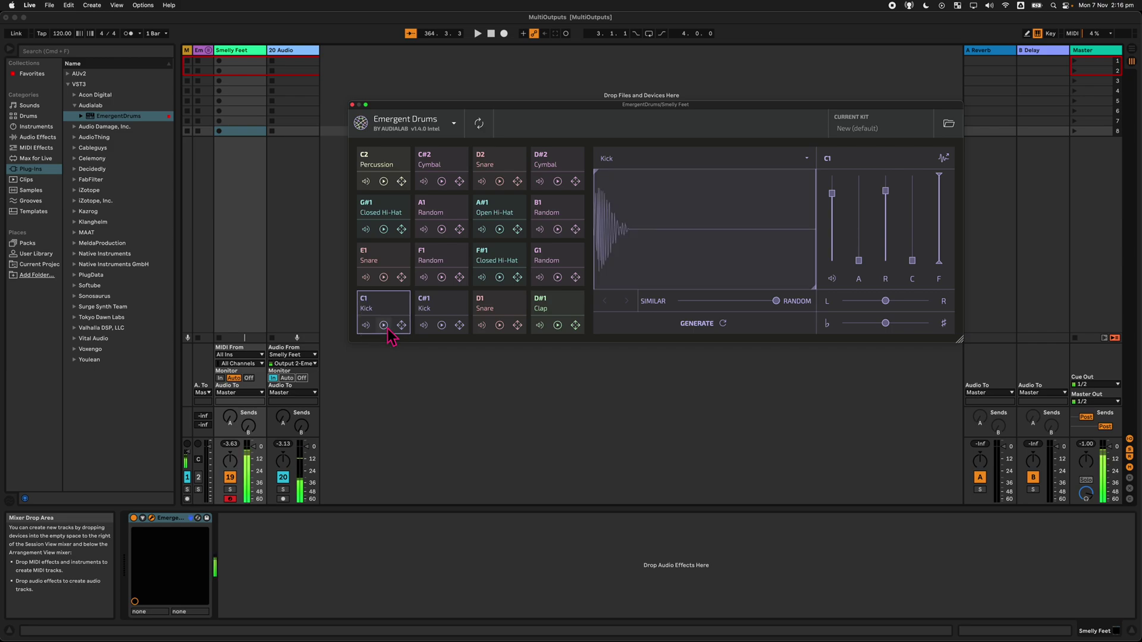
pyautogui.click(442, 325)
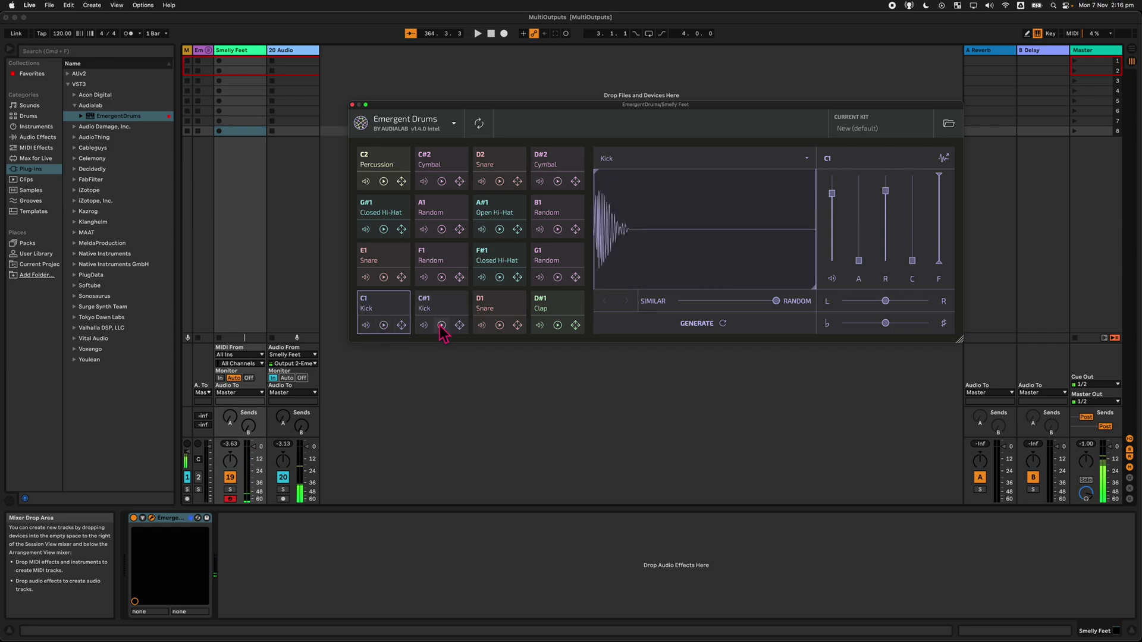
pyautogui.click(441, 325)
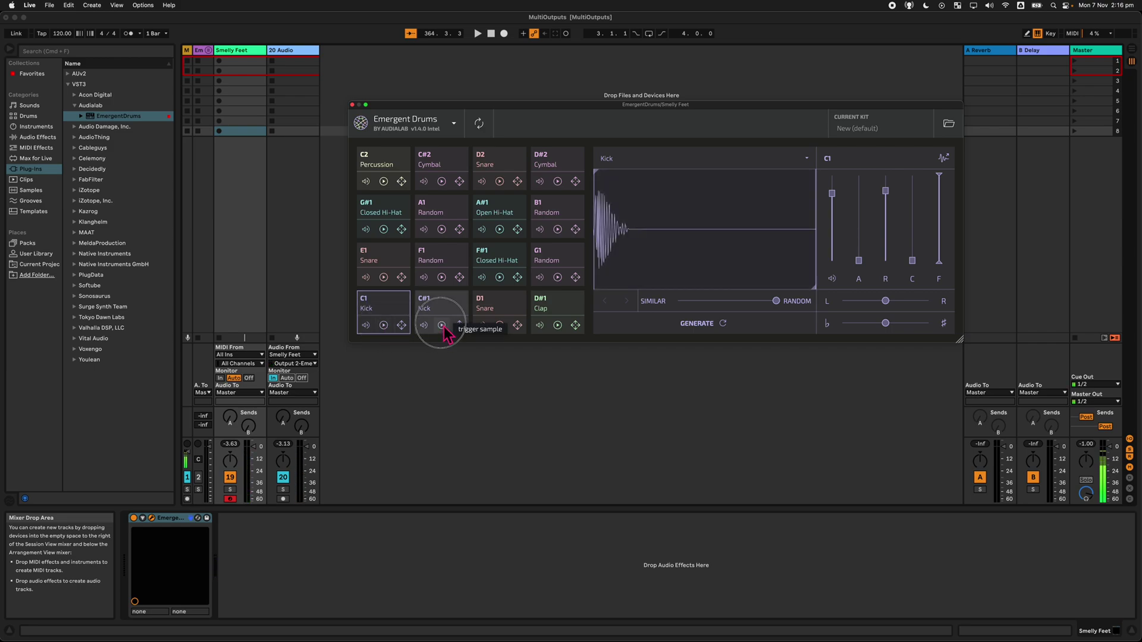
pyautogui.click(283, 418)
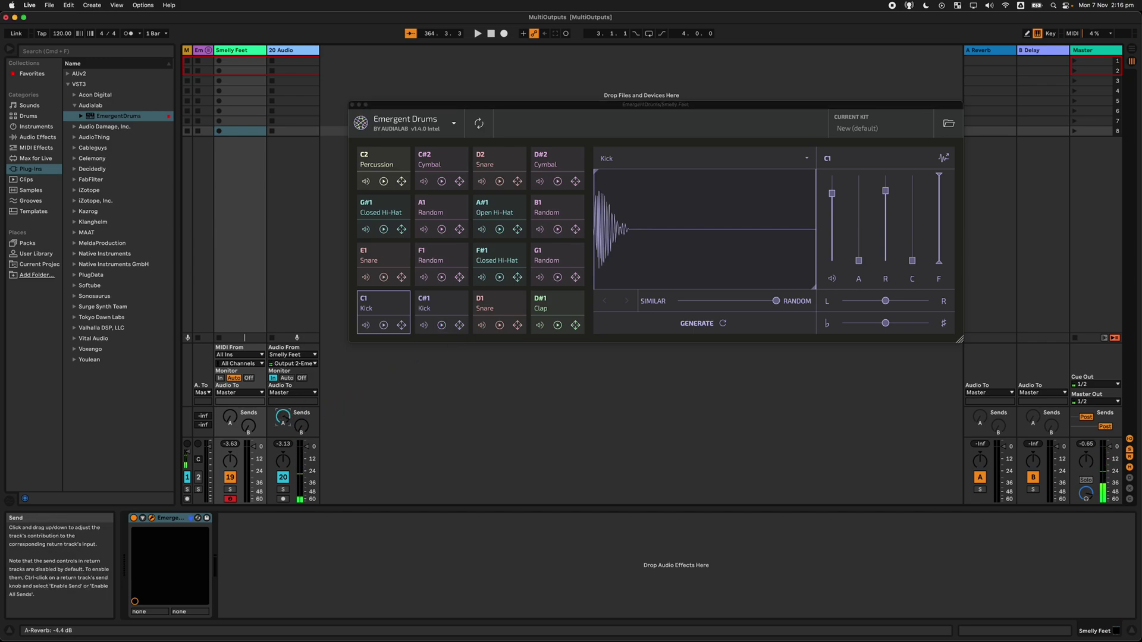
pyautogui.click(441, 325)
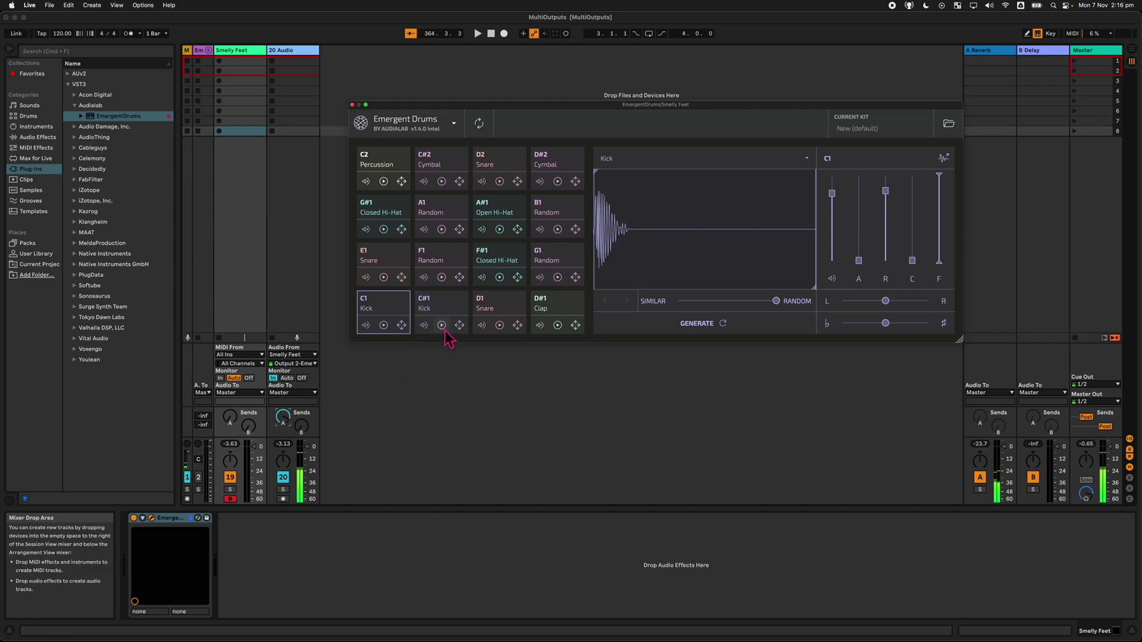
pyautogui.click(384, 325)
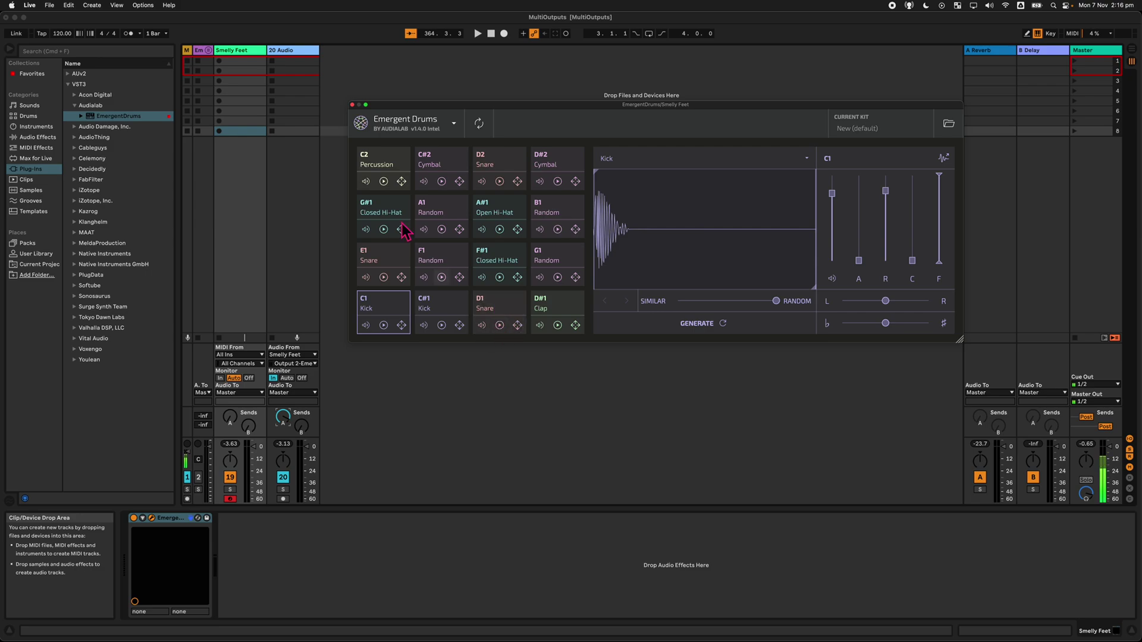
pyautogui.click(295, 52)
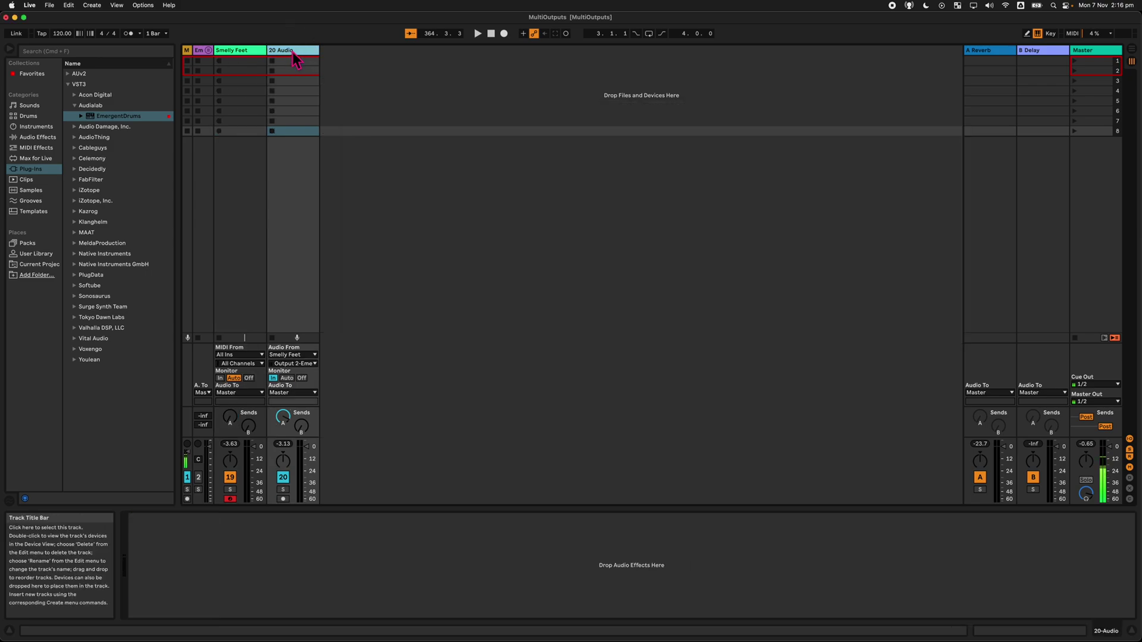
# Duplicate 20 Audio into track 21 and set its input to Output 3-EmergentDrums
pyautogui.press('super+d')
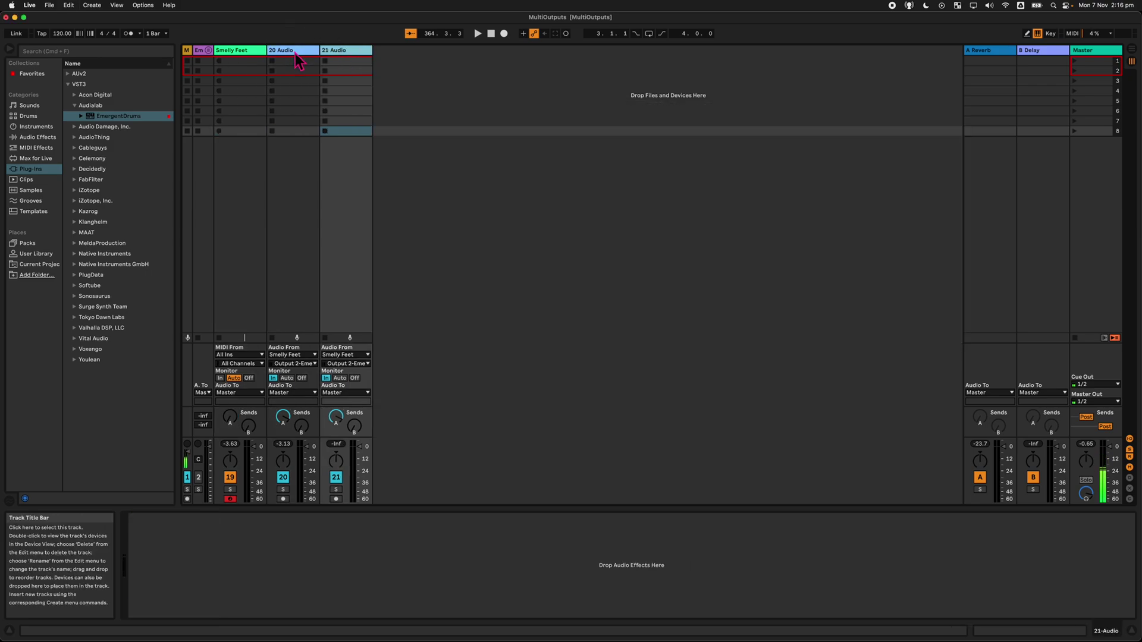
pyautogui.click(365, 363)
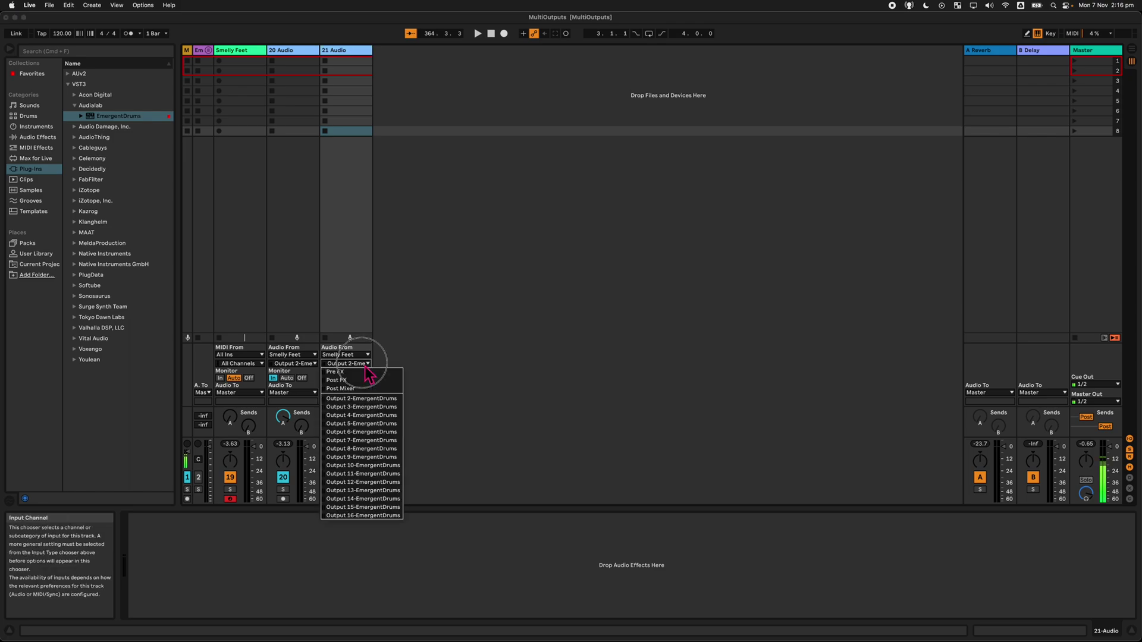
pyautogui.click(359, 408)
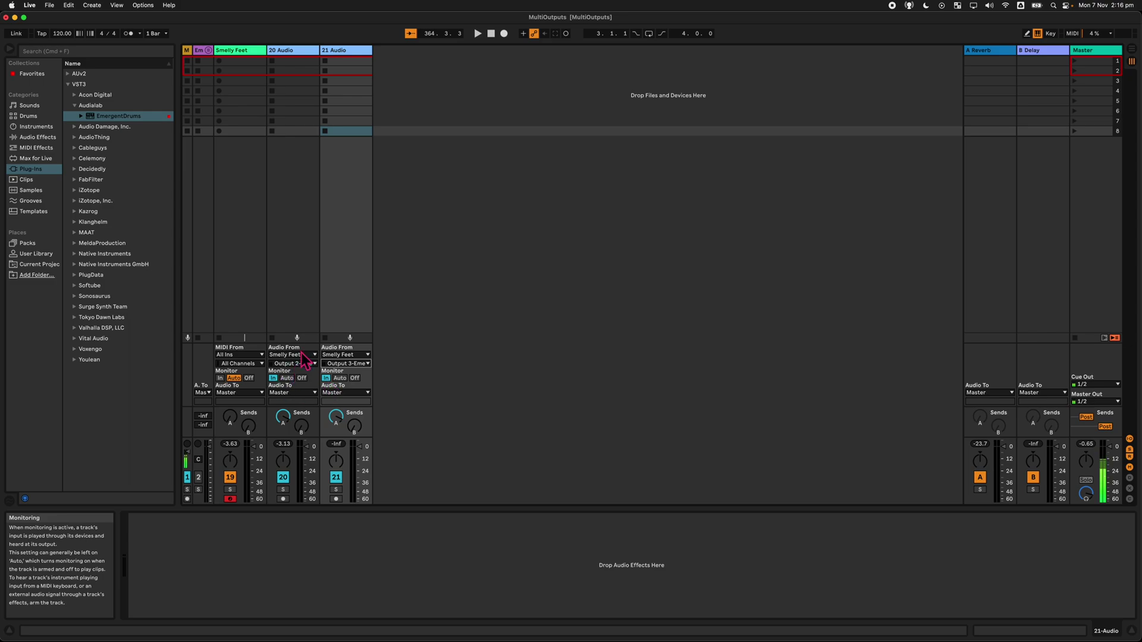
pyautogui.click(252, 55)
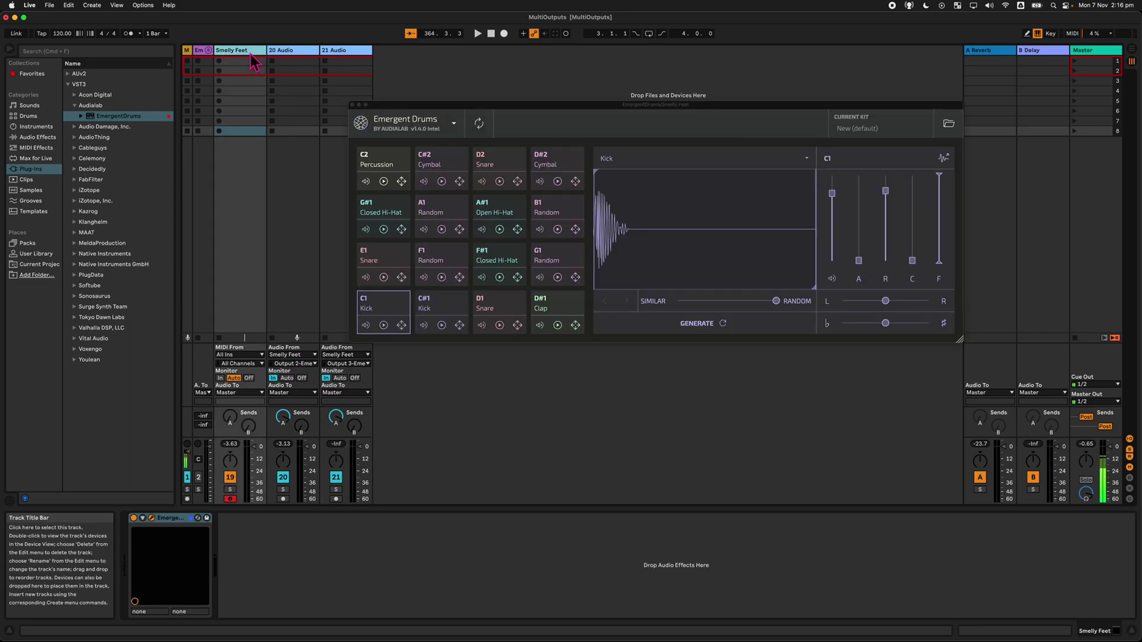
# Fire the D1 Snare pad twice to confirm it reaches 21 Audio's meter
pyautogui.click(500, 325)
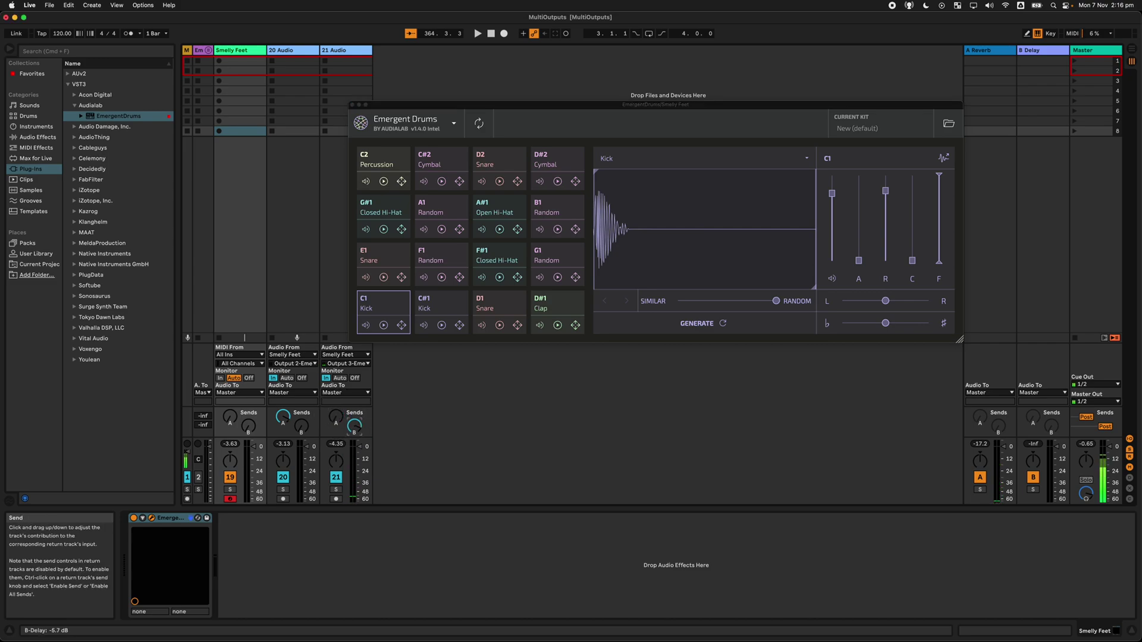
pyautogui.click(500, 325)
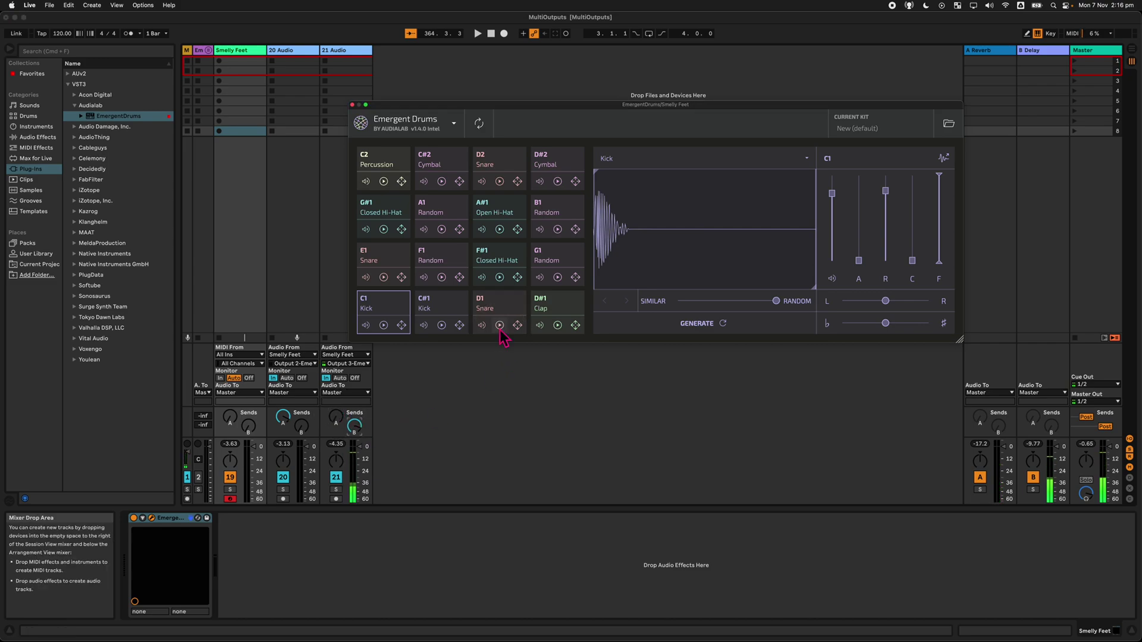
pyautogui.click(342, 52)
# Fold, widen and unfold the Emergent Drums group to show 3 EmergentDrum and OP 2–OP 13
pyautogui.press('u')
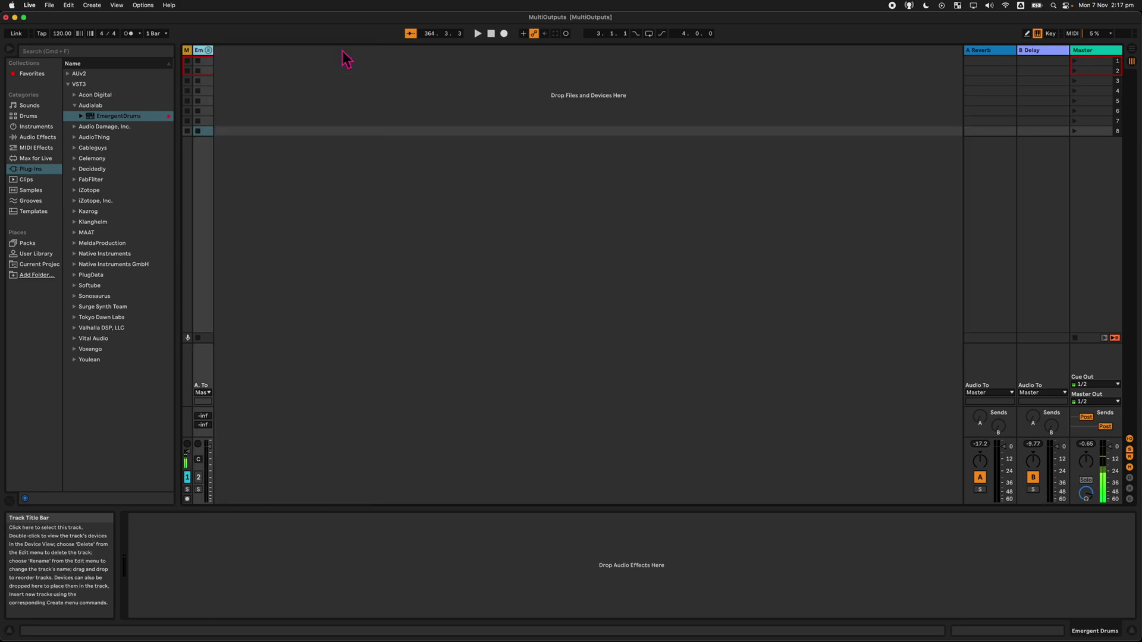
pyautogui.moveTo(213, 52); pyautogui.dragTo(287, 60)
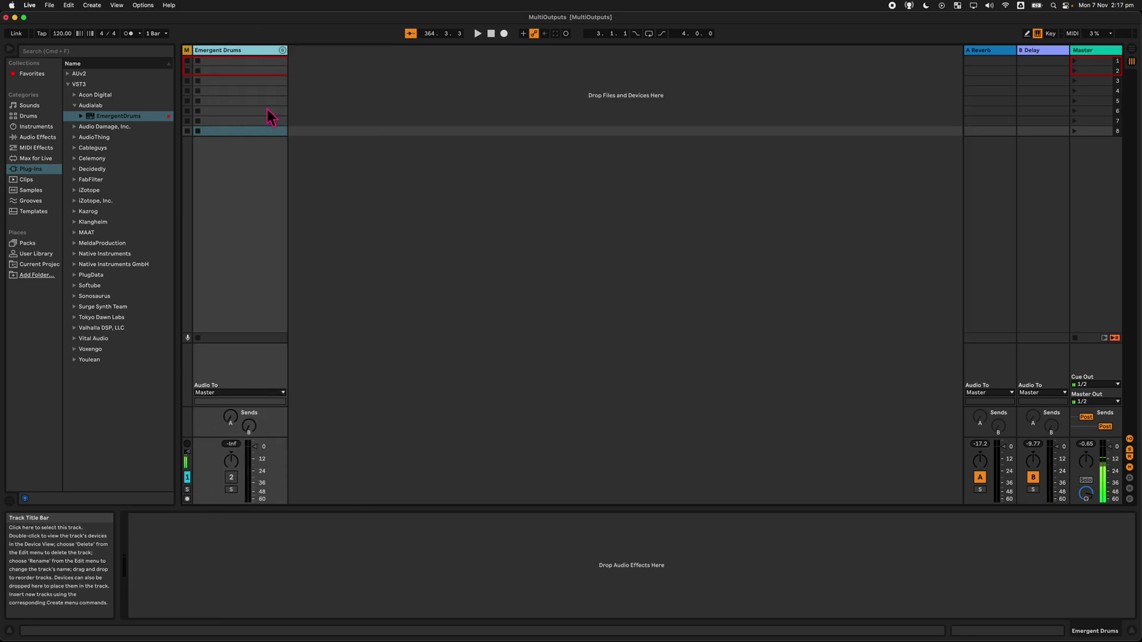
pyautogui.click(283, 50)
pyautogui.click(319, 55)
# Colour the 3 EmergentDrum track green, then select tracks across the Emergent Drums group
pyautogui.rightClick(320, 55)
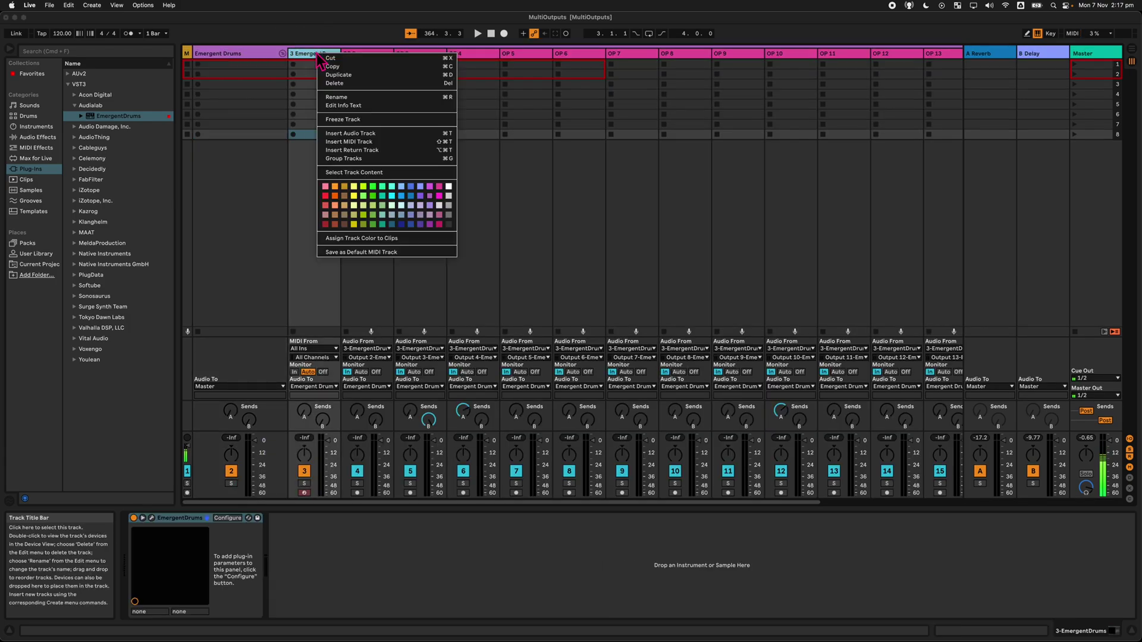
pyautogui.click(353, 139)
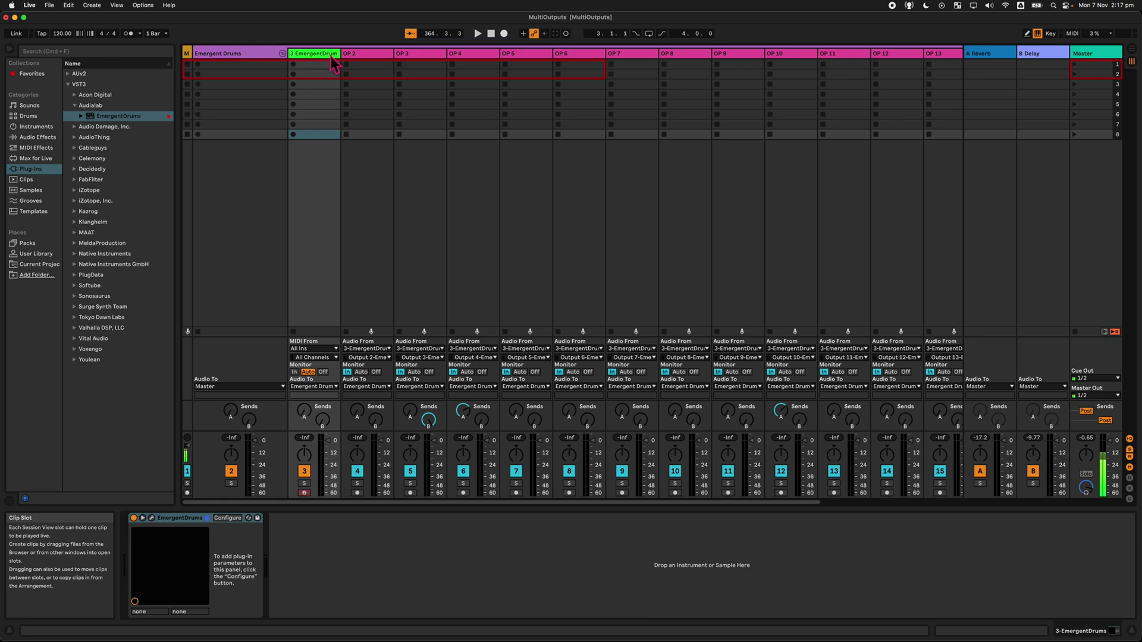
pyautogui.hscroll(4, 470, 132)
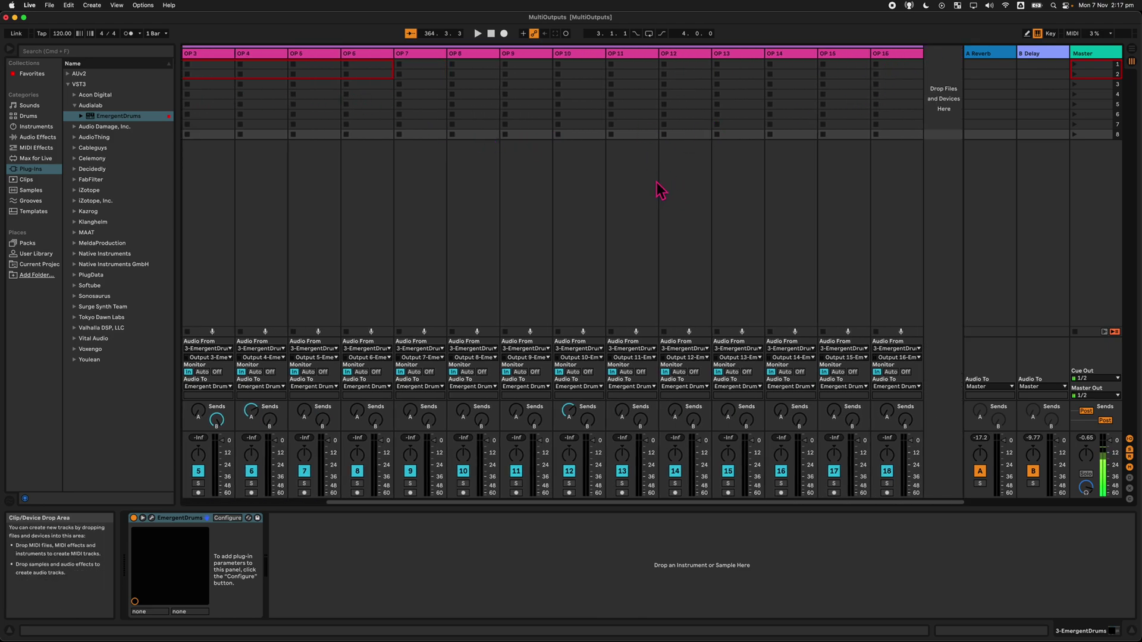
pyautogui.hscroll(-4, 661, 190)
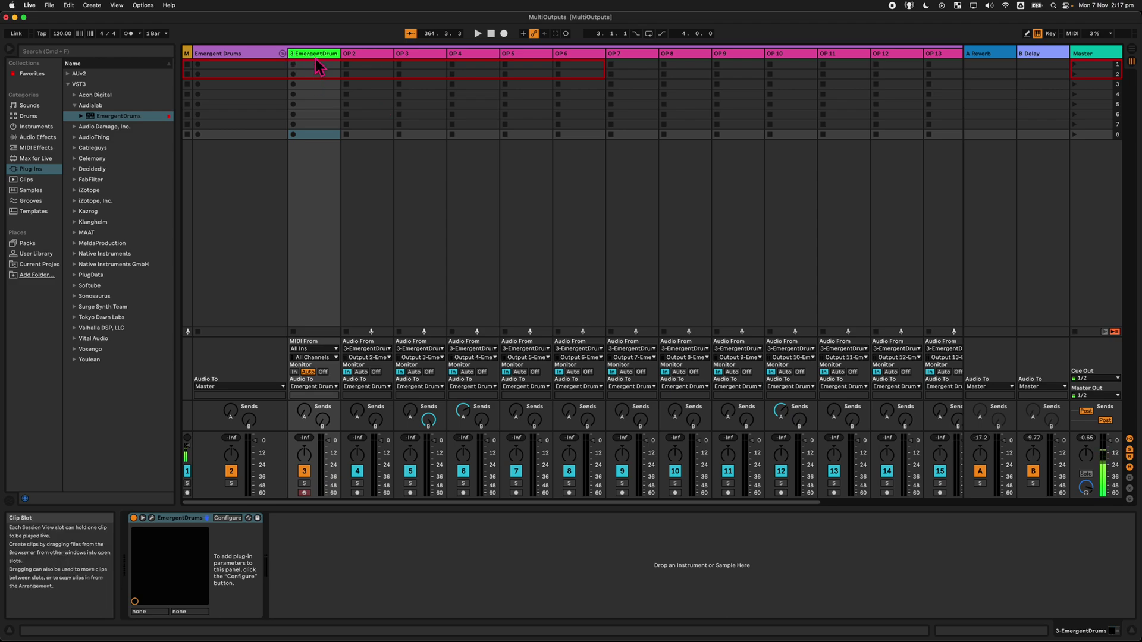
pyautogui.keyDown('shift'); pyautogui.click(754, 60); pyautogui.keyUp('shift')
pyautogui.click(259, 60)
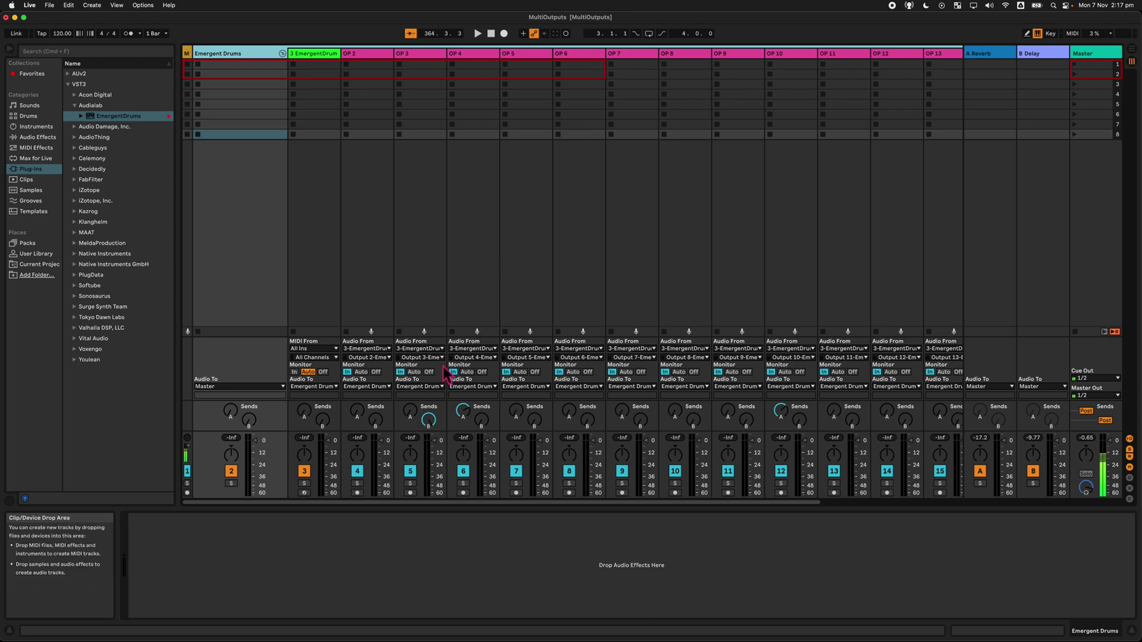
pyautogui.click(317, 192)
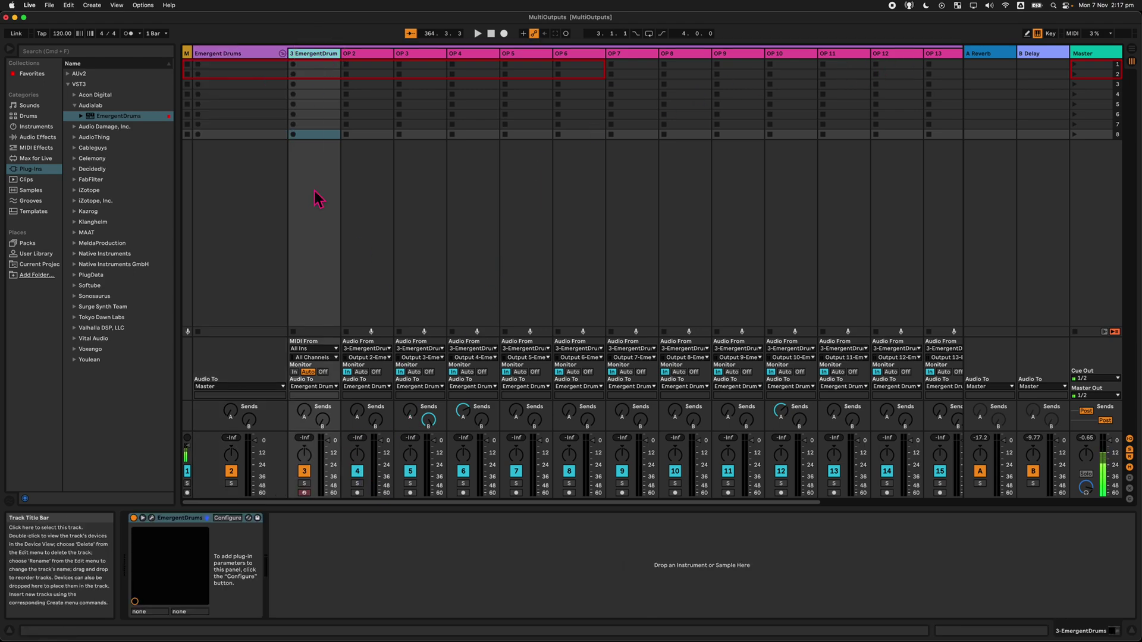
# Reopen the Emergent Drums window clear of the meters and fire pads C#1 Kick through G1
pyautogui.click(153, 519)
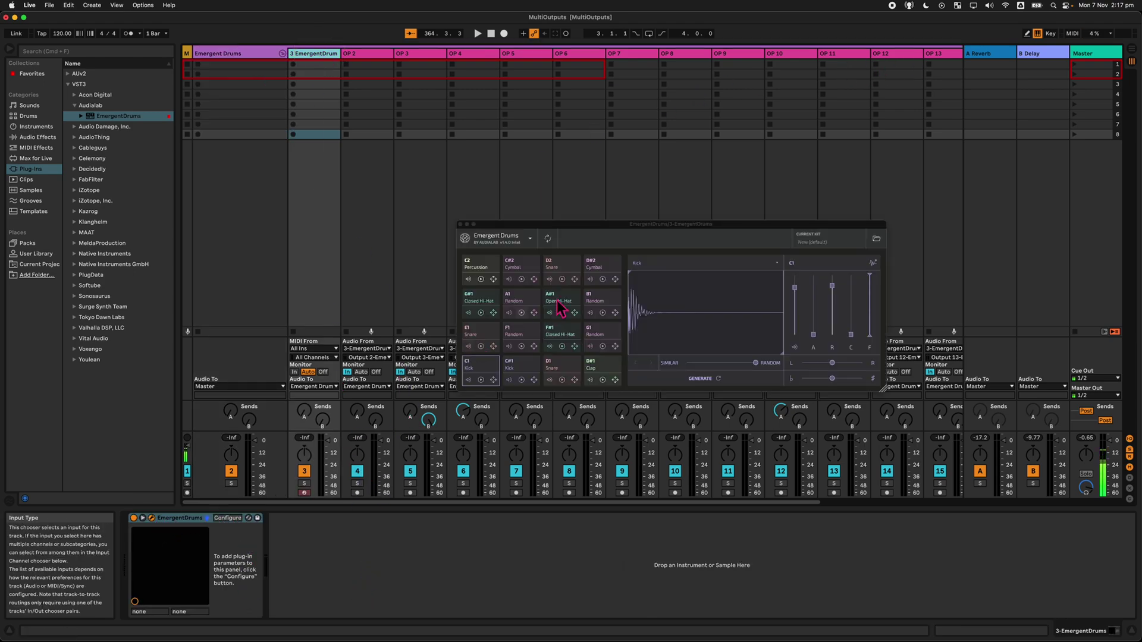
pyautogui.moveTo(598, 227); pyautogui.dragTo(439, 113)
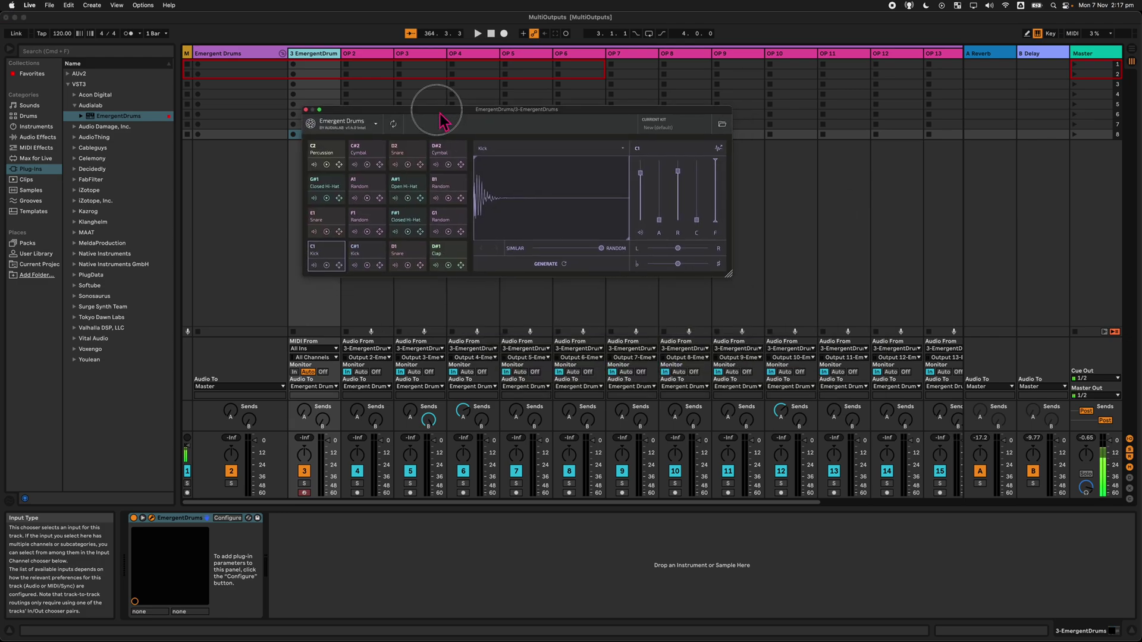
pyautogui.click(365, 266)
pyautogui.click(405, 265)
pyautogui.click(446, 265)
pyautogui.click(324, 232)
pyautogui.click(365, 232)
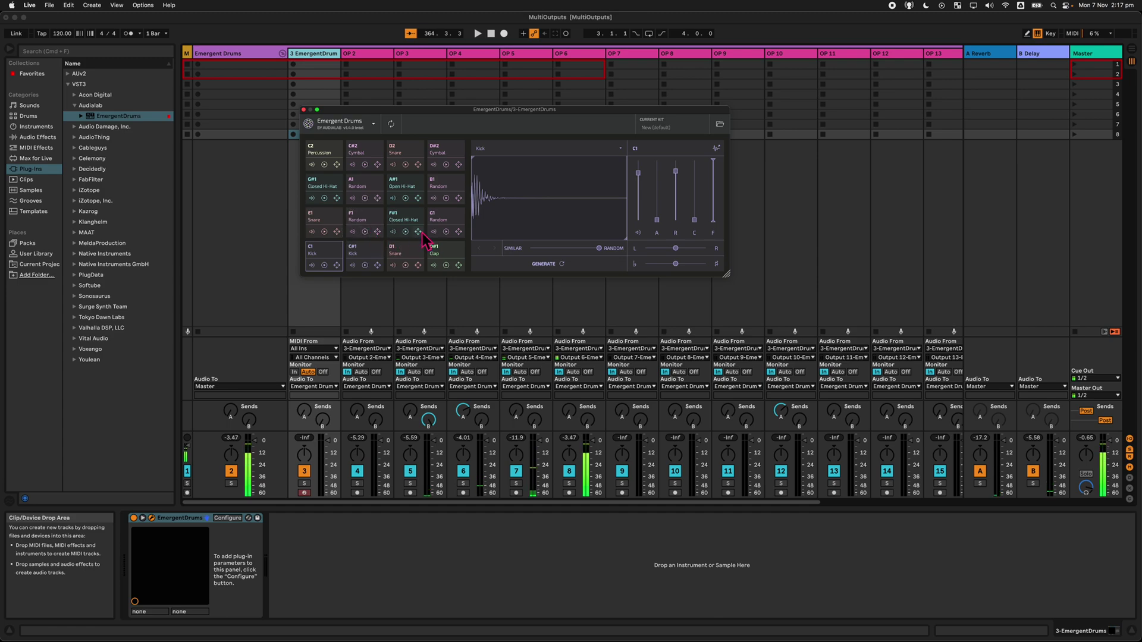
pyautogui.click(405, 232)
pyautogui.click(446, 232)
# Fire pads G#1 Closed Hi-Hat through D#2 Cymbal, checking OP meters, then enlarge the window
pyautogui.click(324, 198)
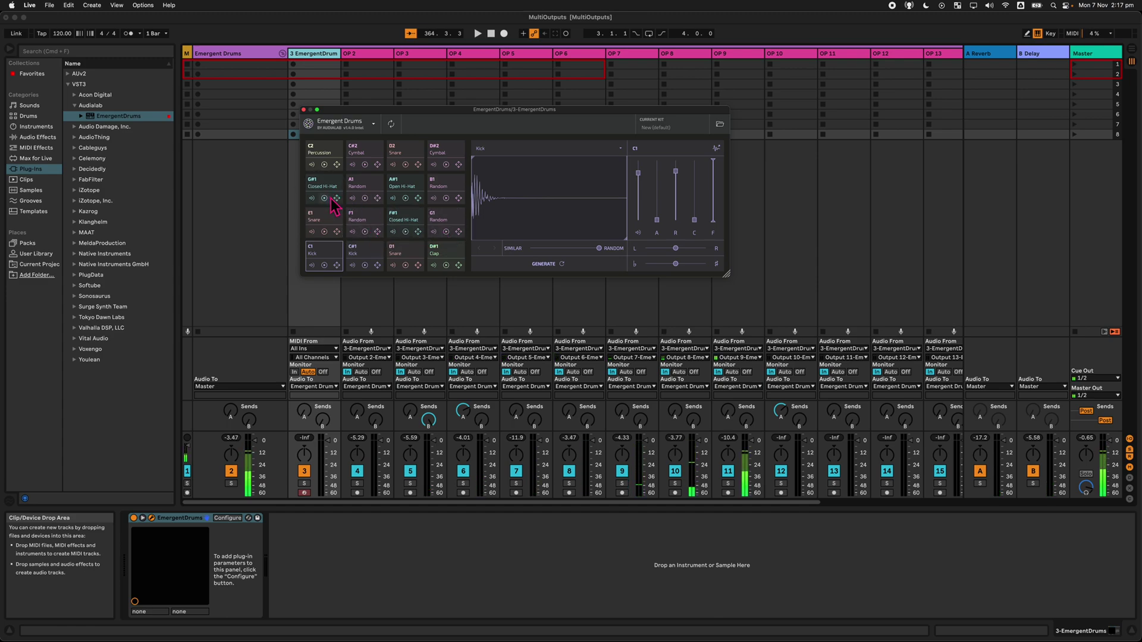
pyautogui.click(365, 198)
pyautogui.click(405, 198)
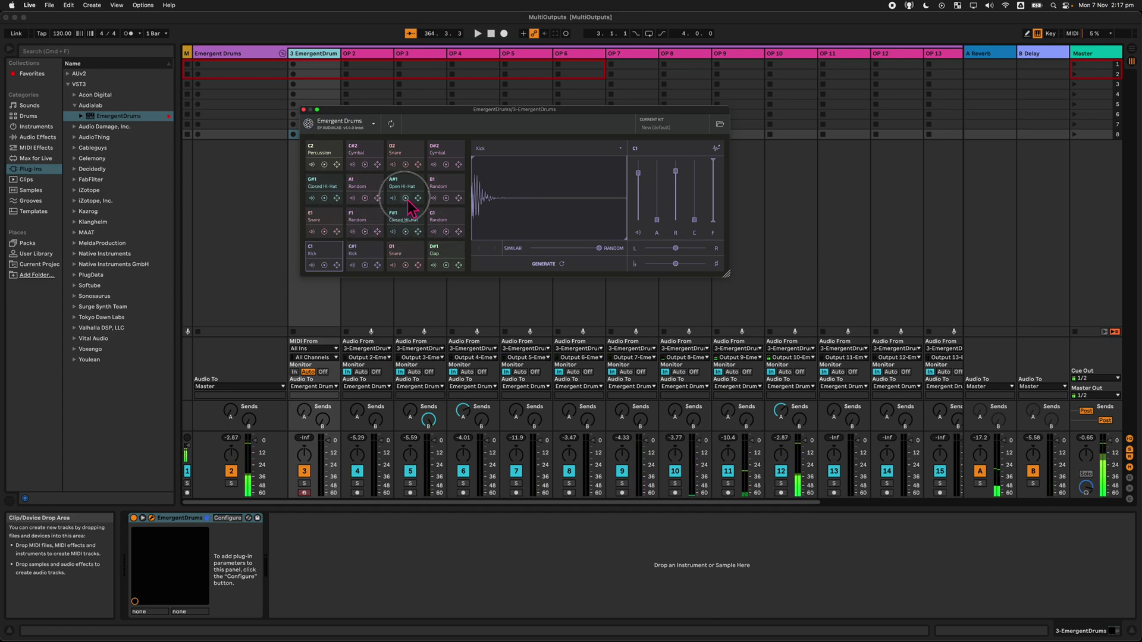
pyautogui.click(446, 199)
pyautogui.click(324, 164)
pyautogui.click(365, 165)
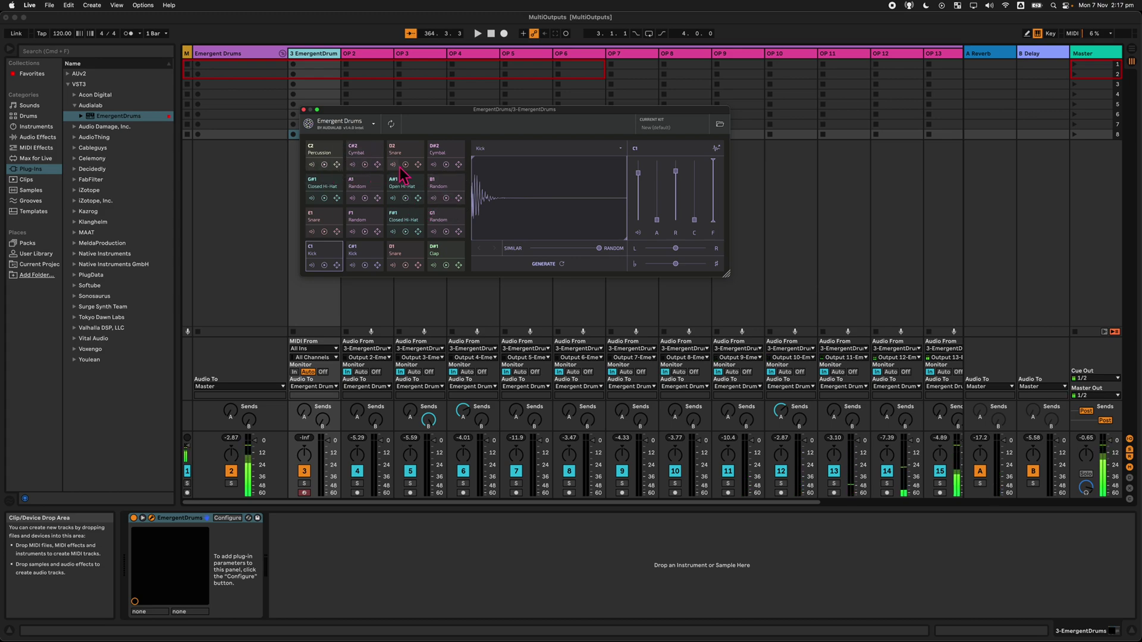
pyautogui.click(446, 165)
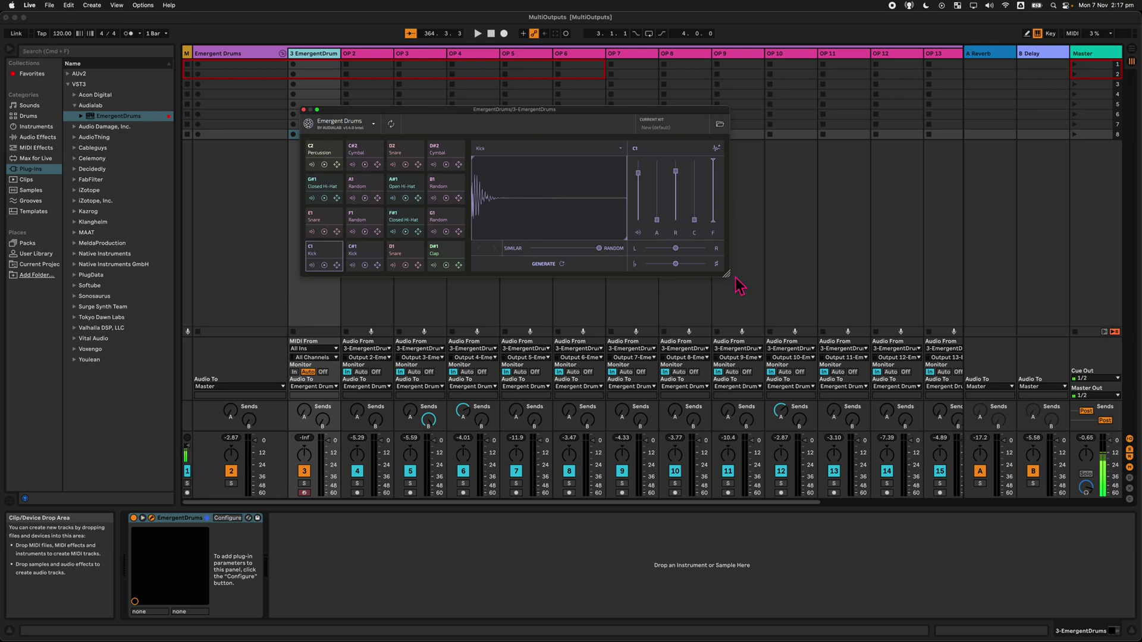
pyautogui.moveTo(728, 274); pyautogui.dragTo(927, 331)
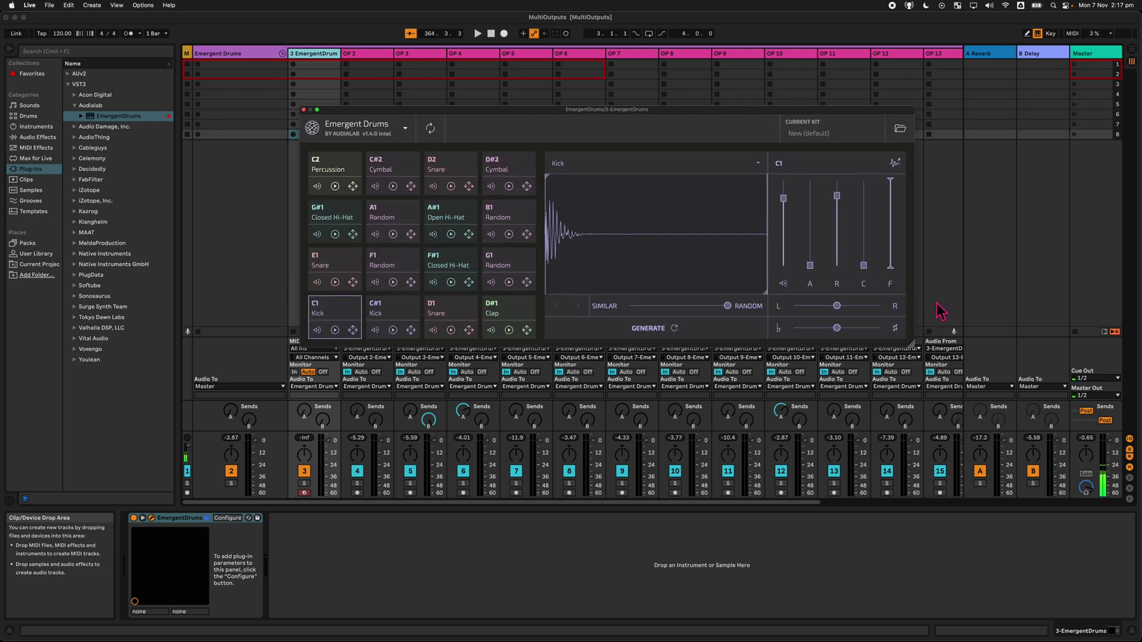